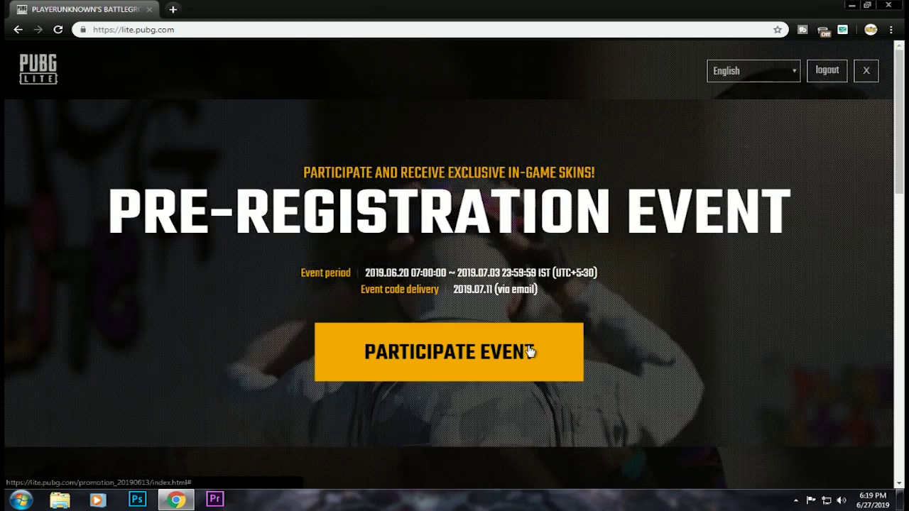
- Confirm the pre-registration event shows Participation Complete, browse its rewards, and close the event overlay
click(525, 350)
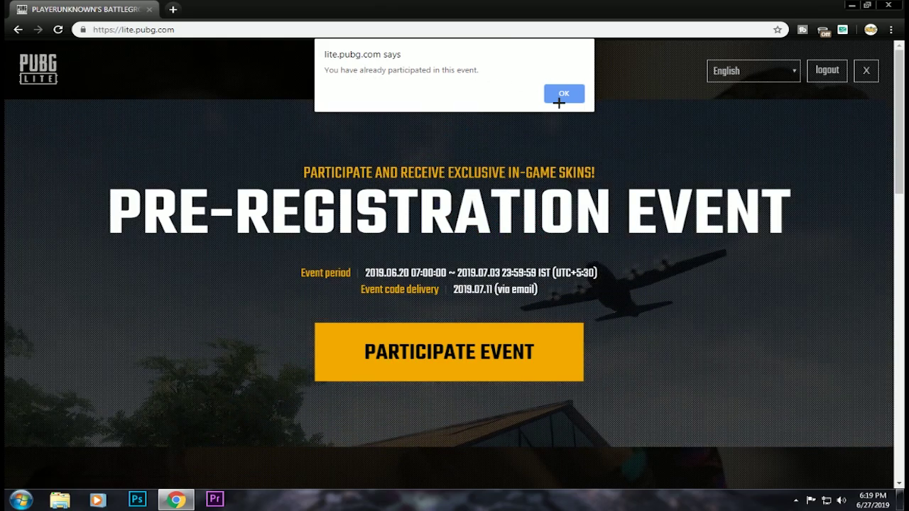
click(561, 94)
scroll(431, 309, down, 5)
scroll(419, 316, up, 5)
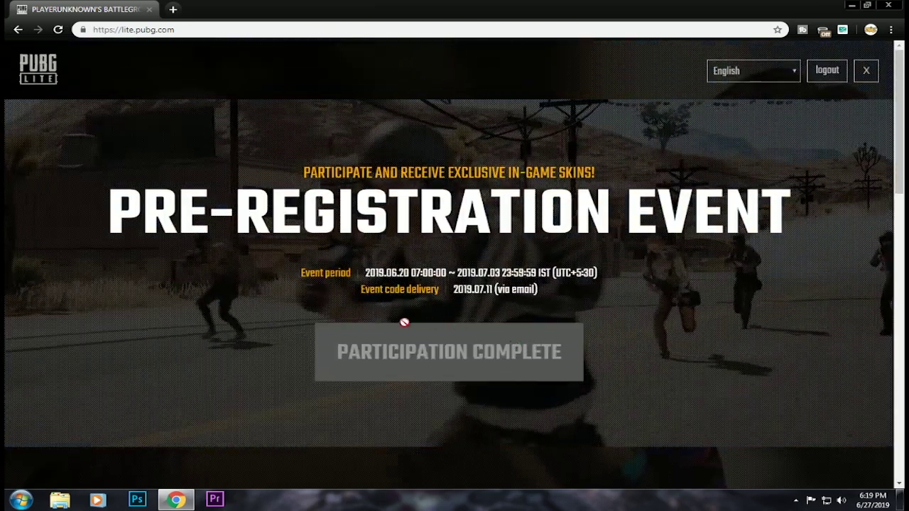
scroll(425, 320, down, 15)
scroll(592, 401, up, 4)
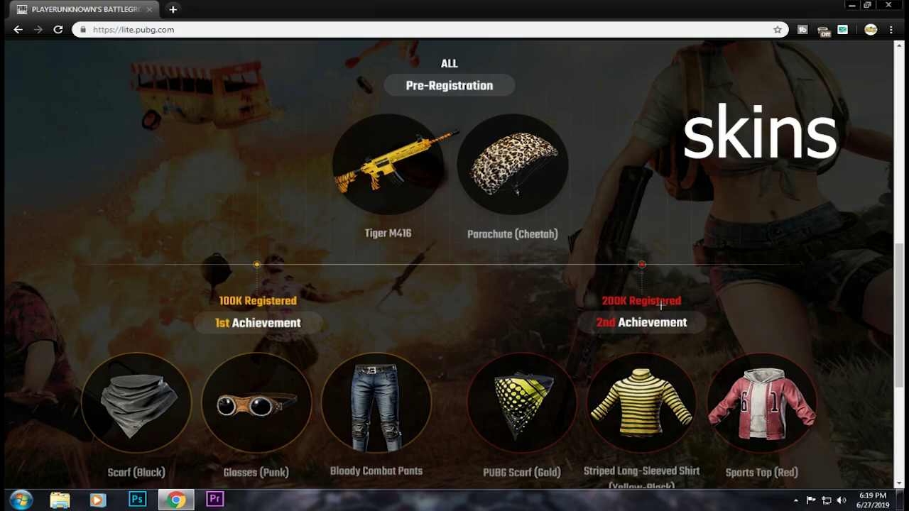
scroll(607, 359, down, 4)
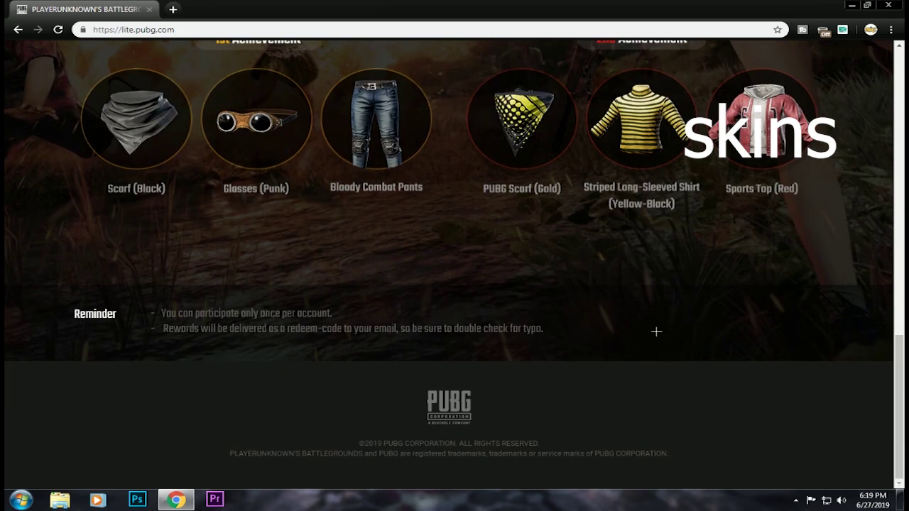
scroll(656, 332, up, 13)
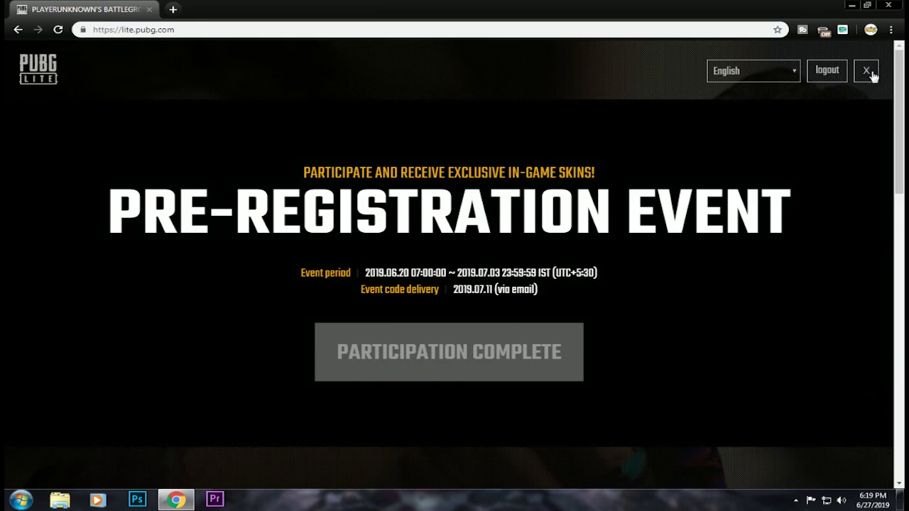
click(871, 74)
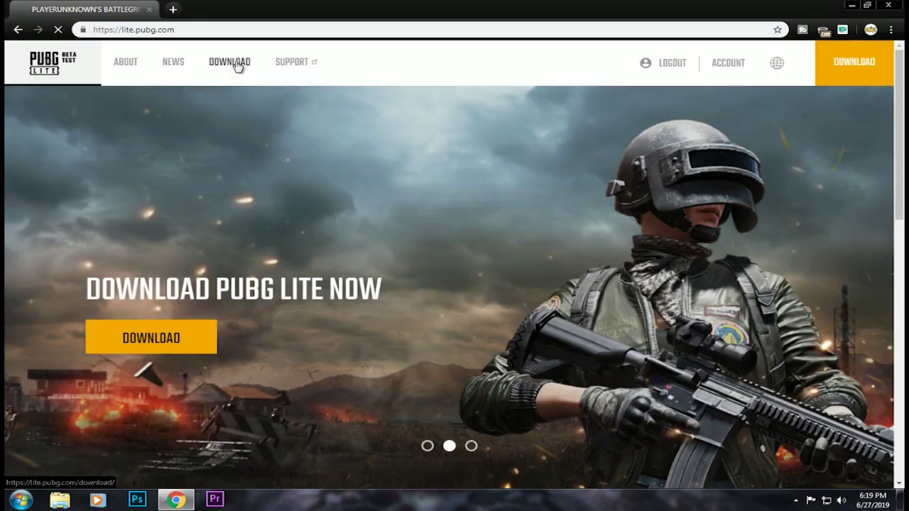
- Download the PUBG-Lite-Setup installer from the Download page and scroll to the driver downloads
click(235, 61)
scroll(284, 420, down, 4)
scroll(408, 418, up, 4)
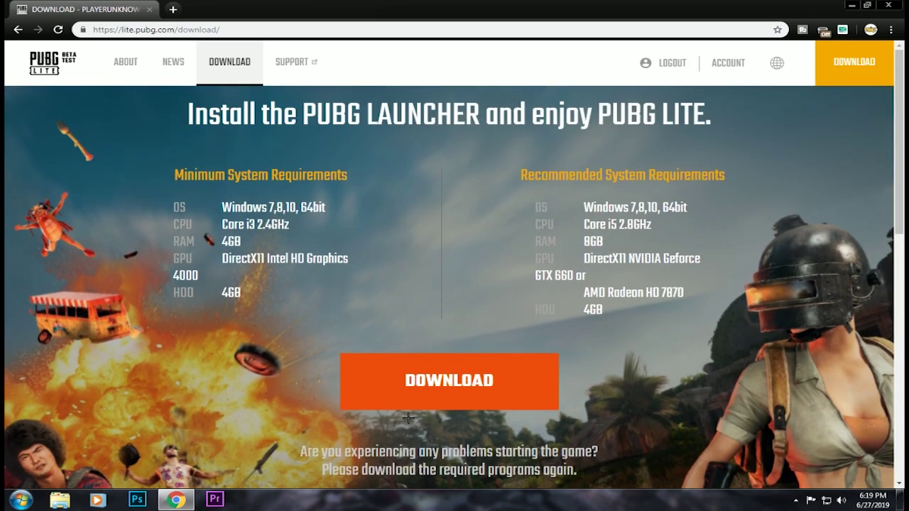
click(423, 406)
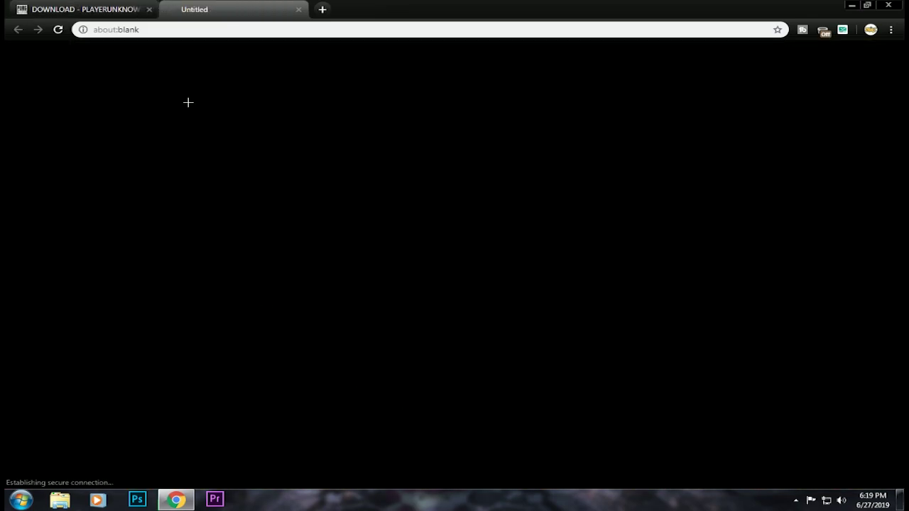
scroll(233, 289, down, 4)
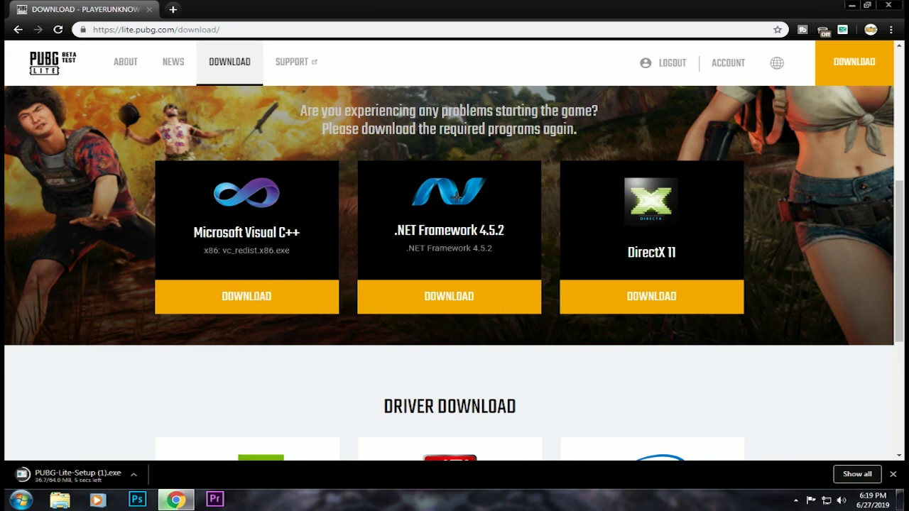
scroll(519, 231, down, 4)
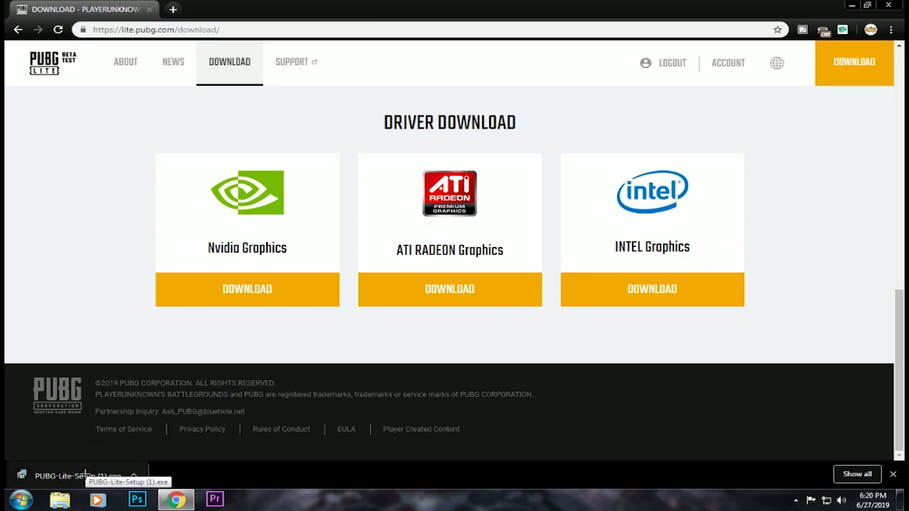
- Run the downloaded PUBG Lite setup file, allow its changes, and keep English as the language
click(84, 474)
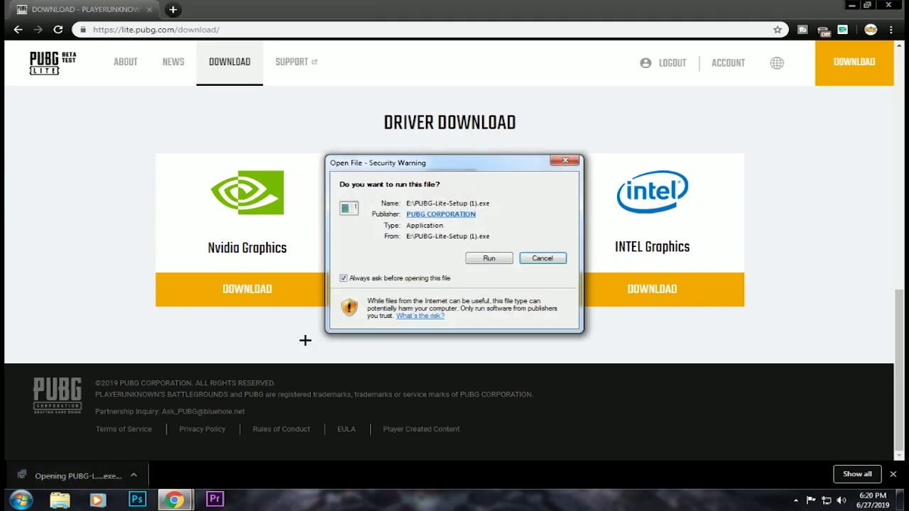
click(487, 257)
click(511, 265)
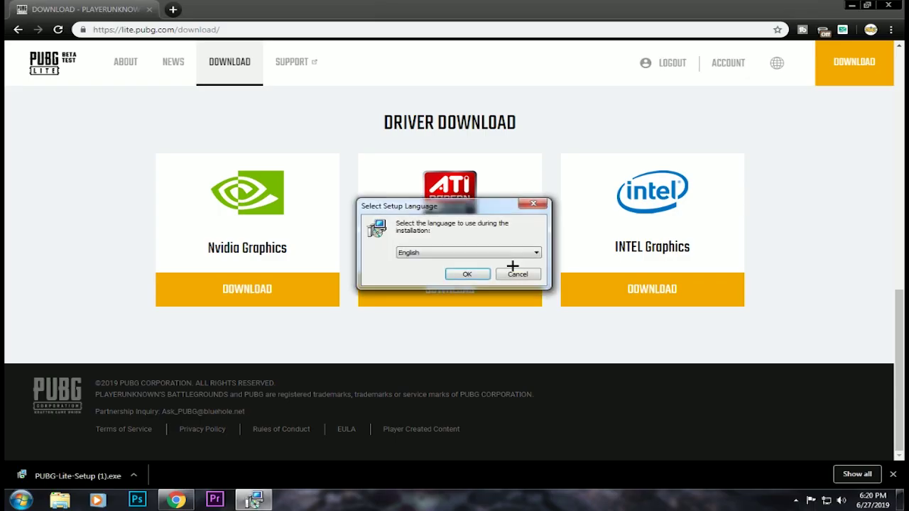
click(474, 273)
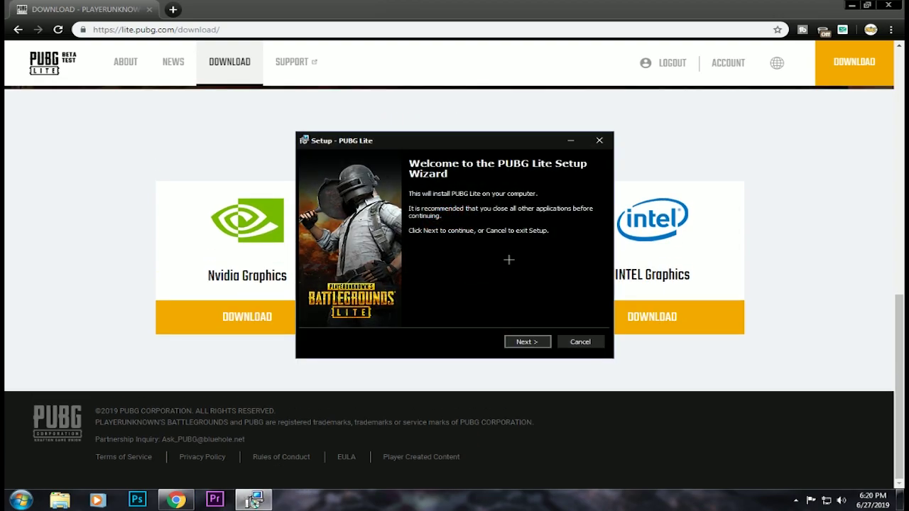
- Accept the license agreement and set the install folder to D:\PUBGLite
click(527, 342)
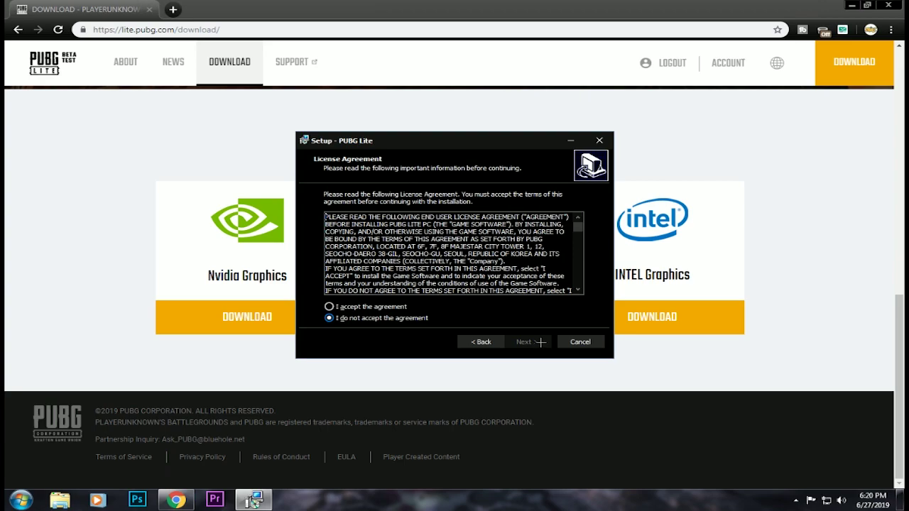
click(330, 306)
click(525, 342)
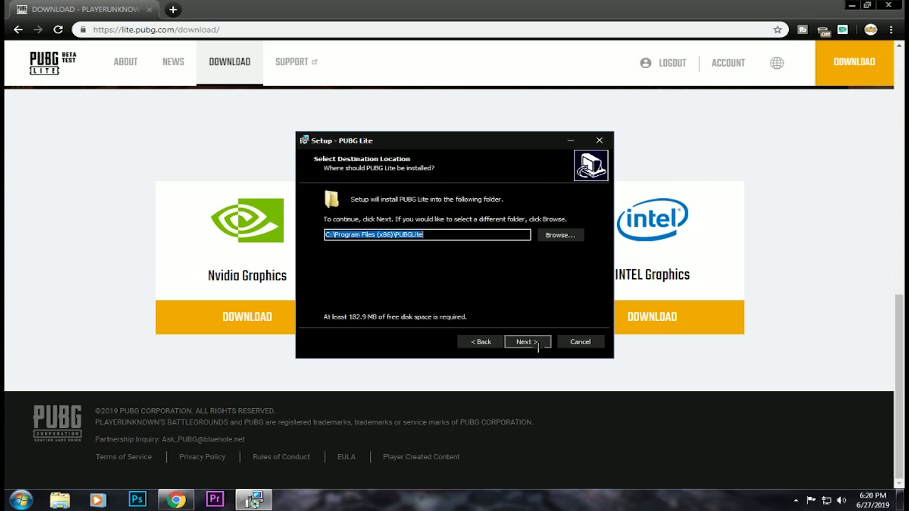
click(562, 236)
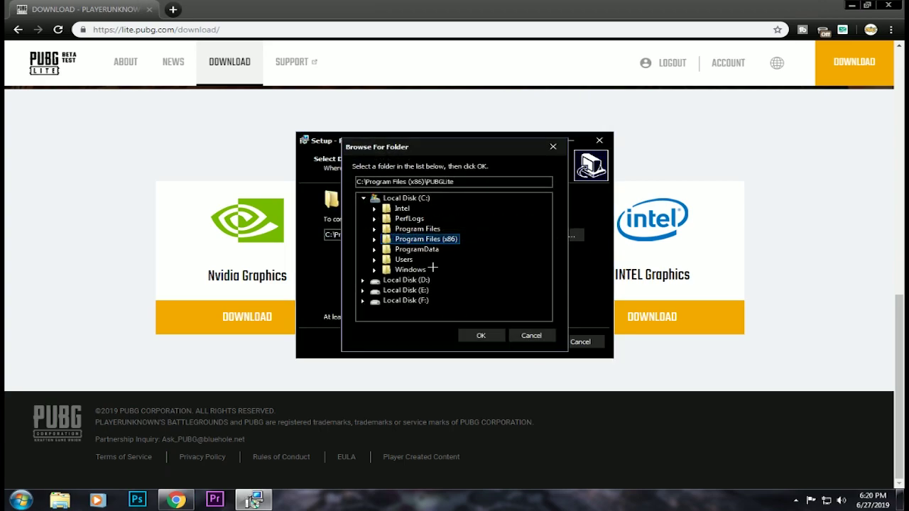
click(408, 281)
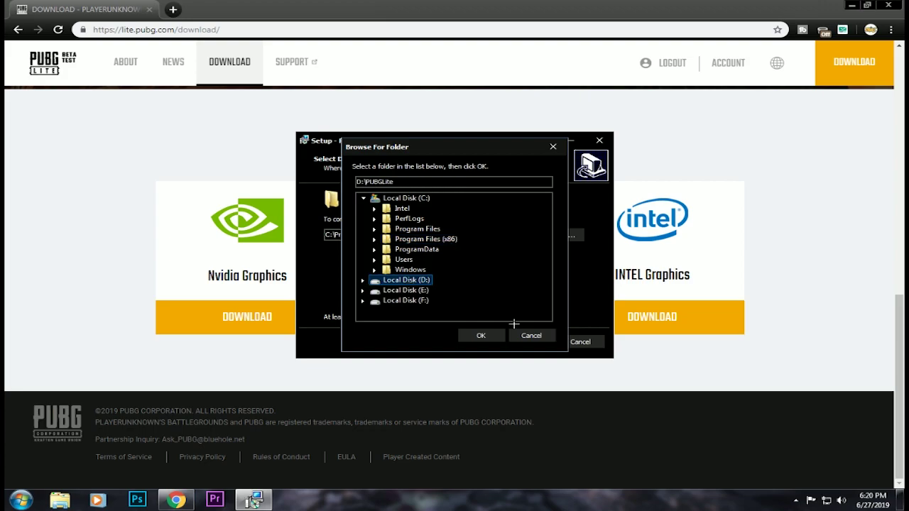
click(480, 335)
- Keep the desktop shortcut, install PUBG Lite, and finish the setup wizard
click(519, 342)
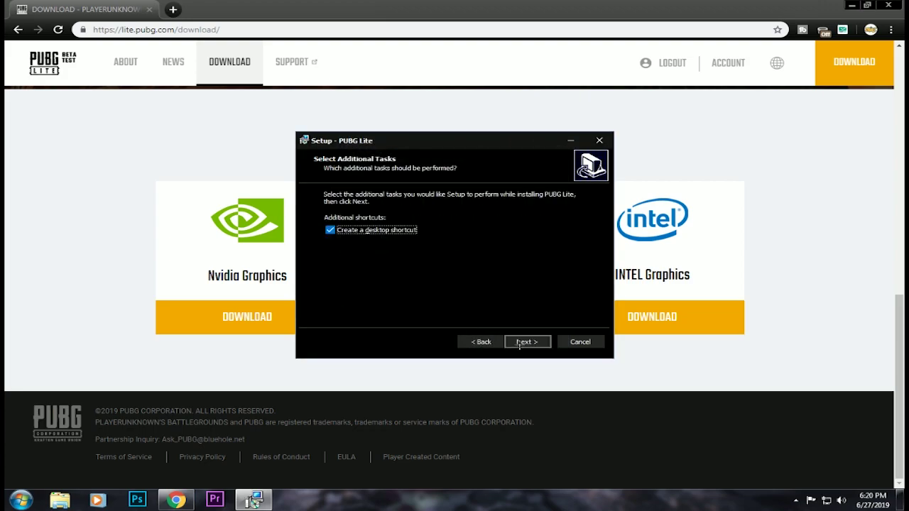
click(519, 342)
click(519, 343)
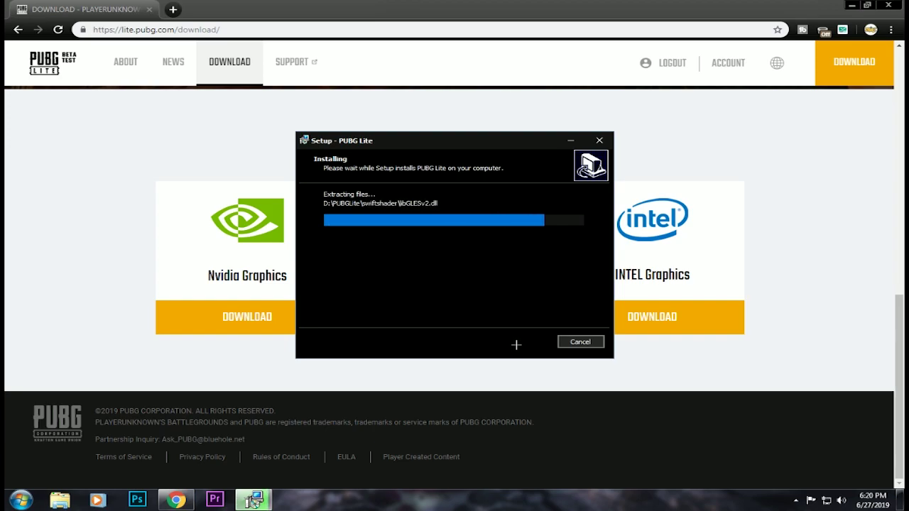
click(513, 342)
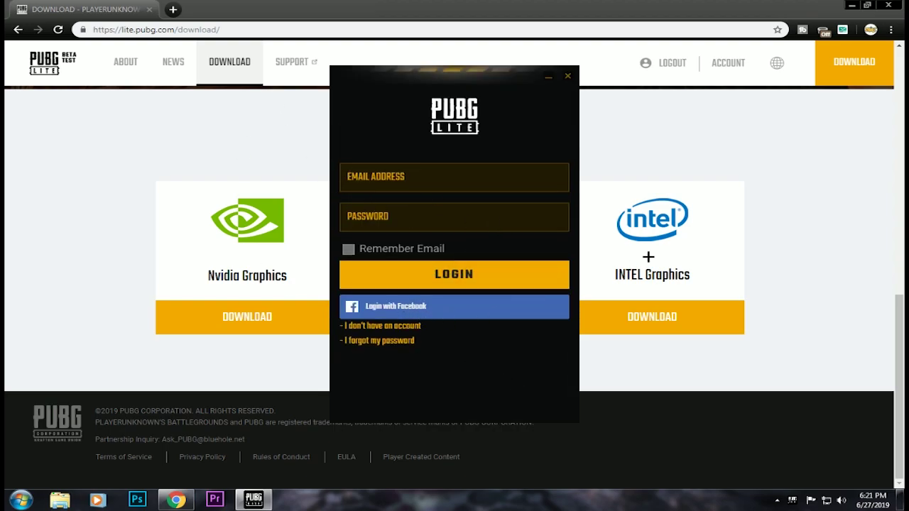
- Open the Account Creation form on accounts.pubg.com, then return to the PUBG Lite launcher
click(749, 146)
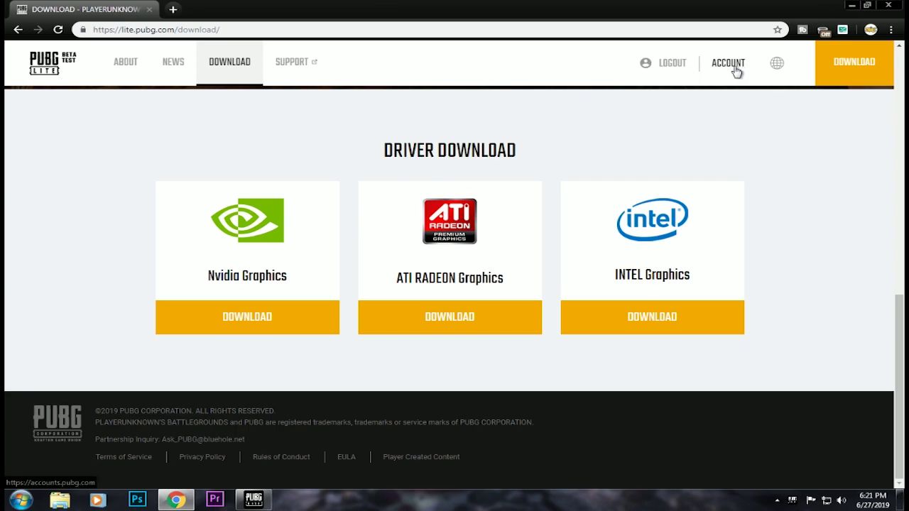
click(735, 68)
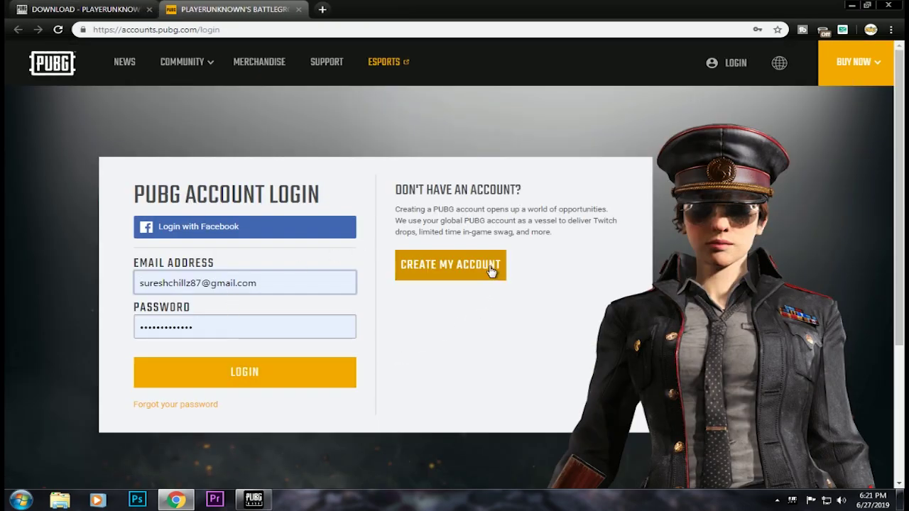
click(474, 268)
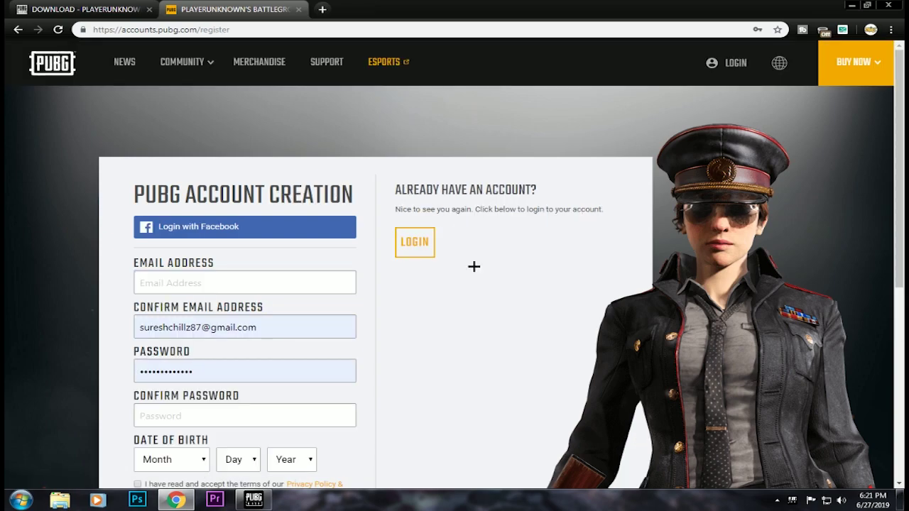
scroll(205, 211, down, 3)
scroll(220, 298, up, 3)
scroll(289, 423, down, 3)
click(254, 500)
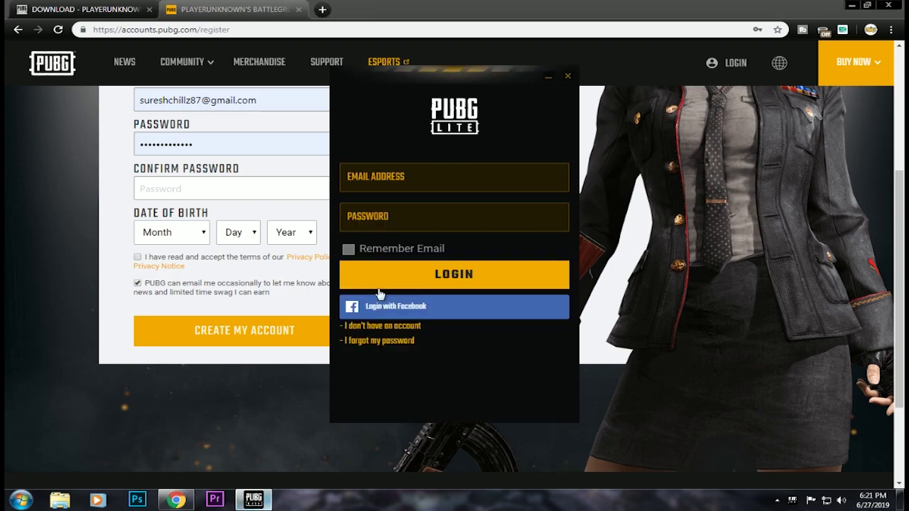
- Enter the account e-mail and password in the launcher and submit the login
click(403, 177)
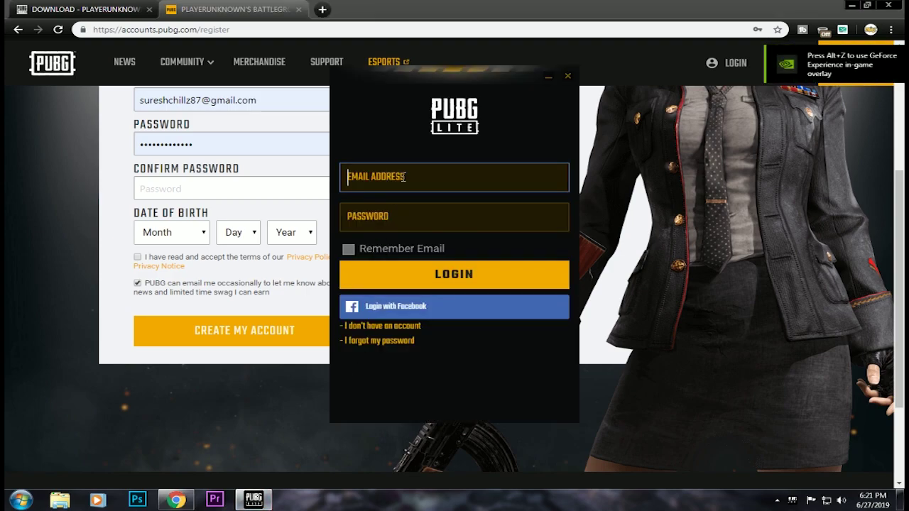
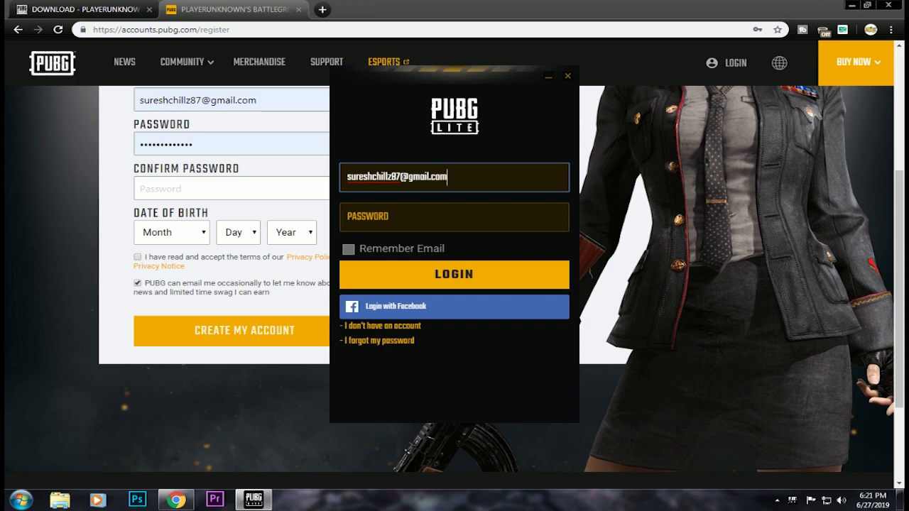
click(387, 218)
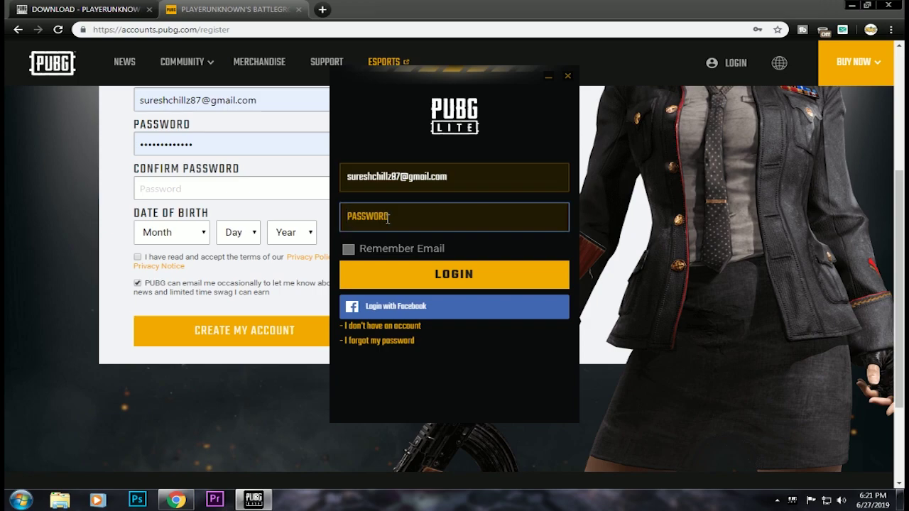
key(Return)
- Re-enter the account e-mail and password, tick Remember Email, and log in
click(385, 177)
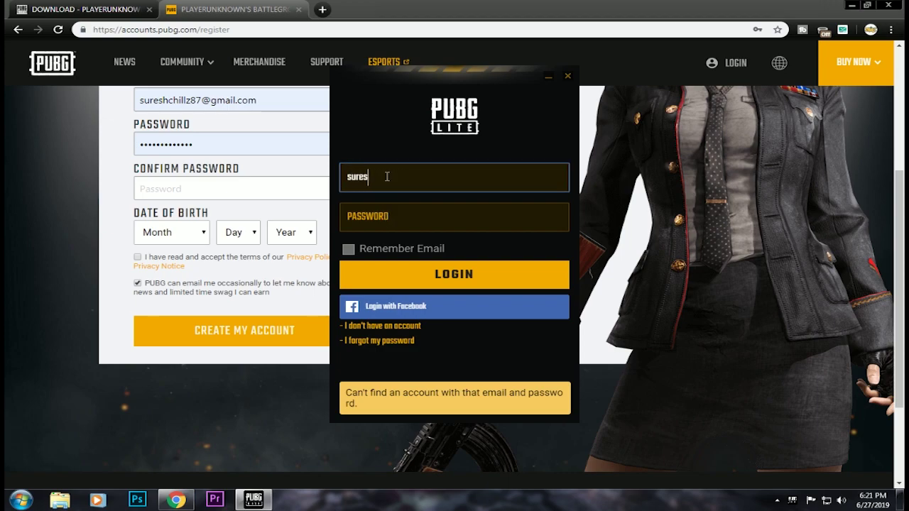
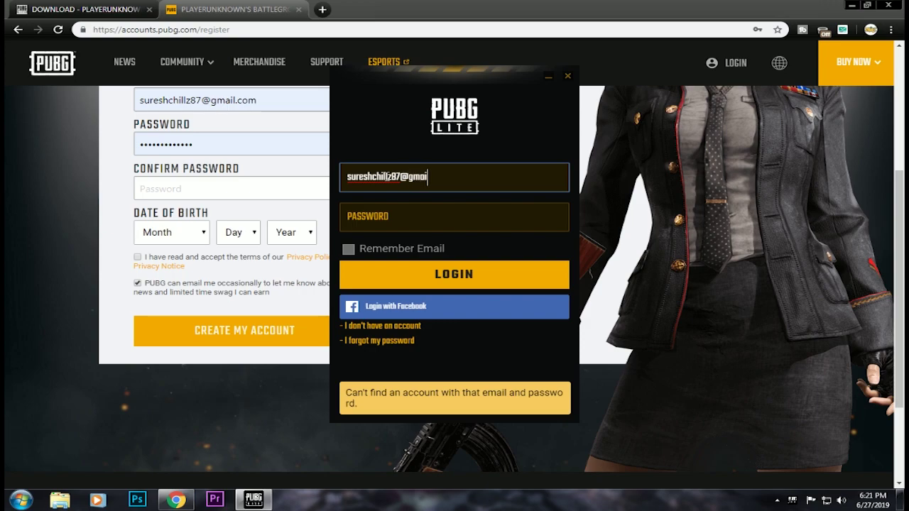
click(372, 218)
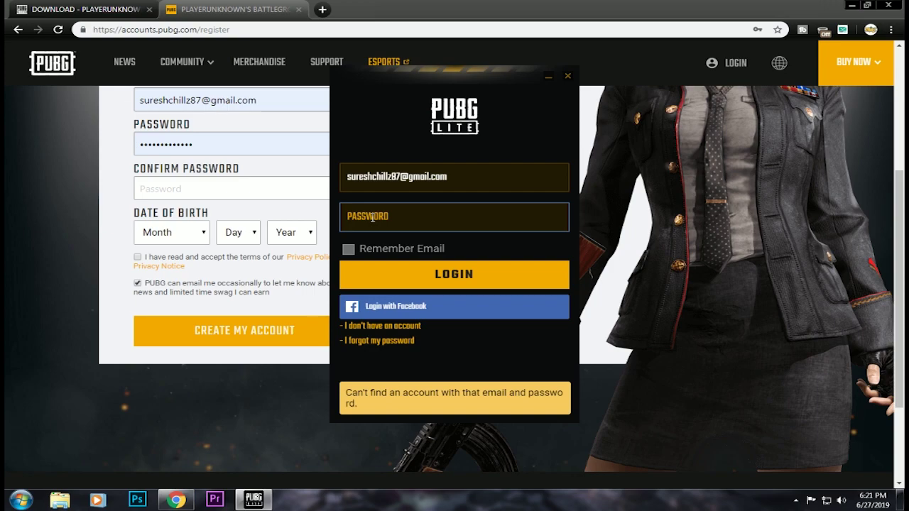
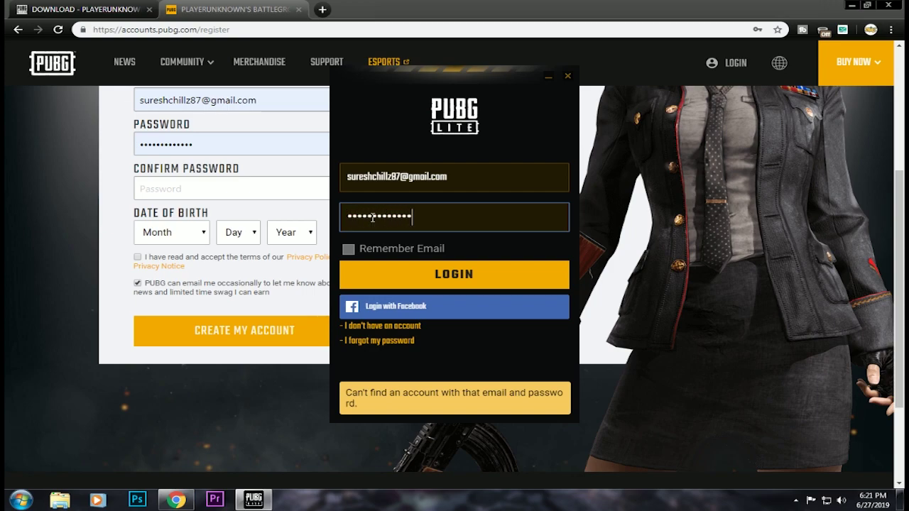
click(348, 249)
click(446, 273)
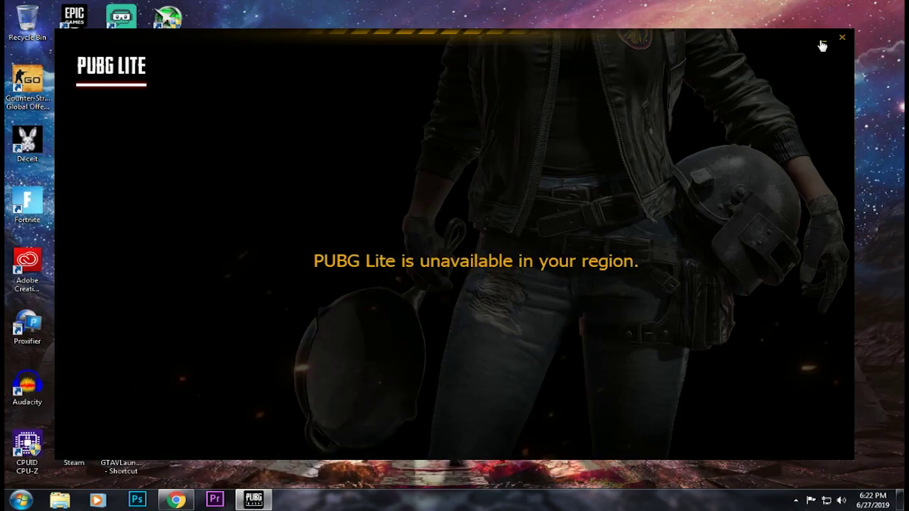
- Close the launcher after the region-unavailable message and right-click the TunnelBear desktop shortcut
click(843, 39)
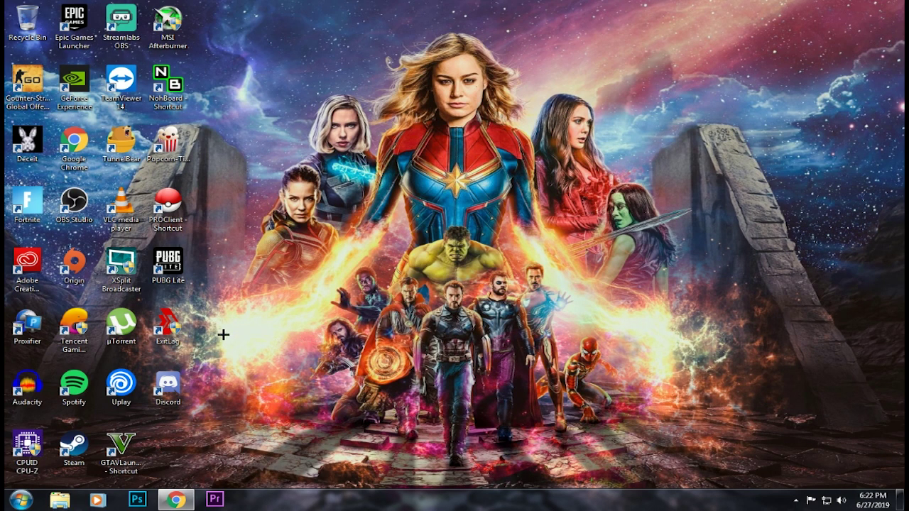
right_click(135, 145)
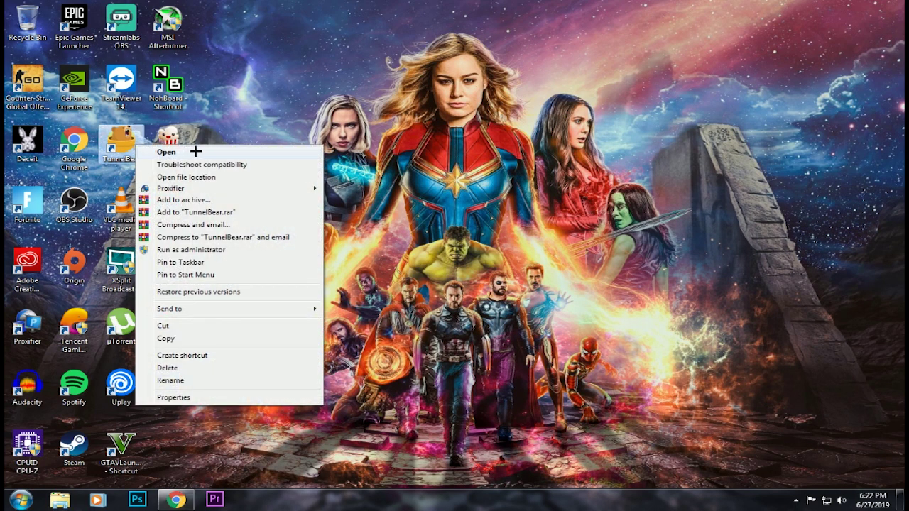
- Launch TunnelBear with Singapore selected, then check the hidden tray icons and the taskbar clock
click(239, 151)
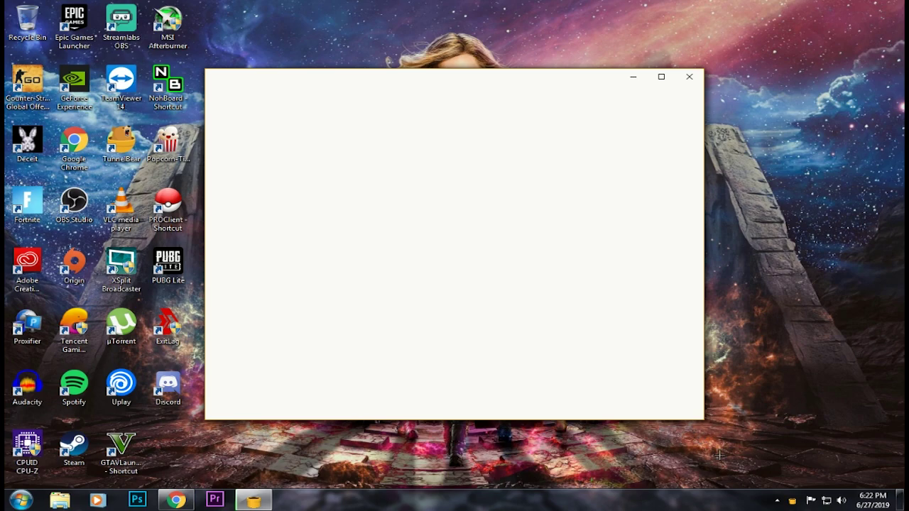
click(777, 501)
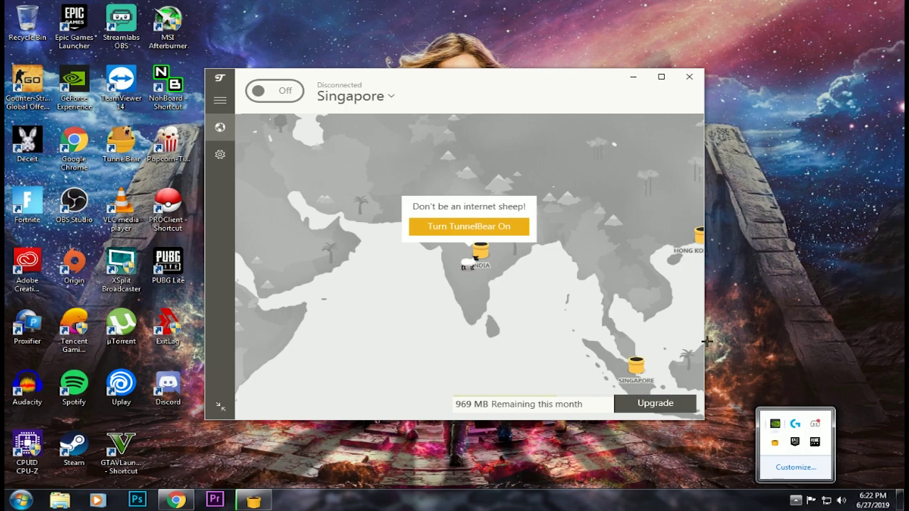
click(872, 501)
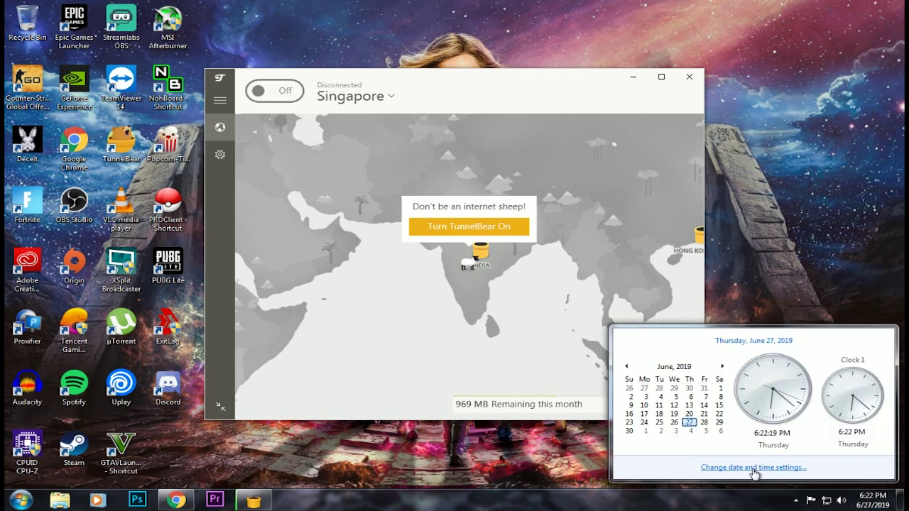
- Confirm the (UTC+08:00) Kuala Lumpur, Singapore time zone, close Date and Time, and minimize TunnelBear
click(754, 467)
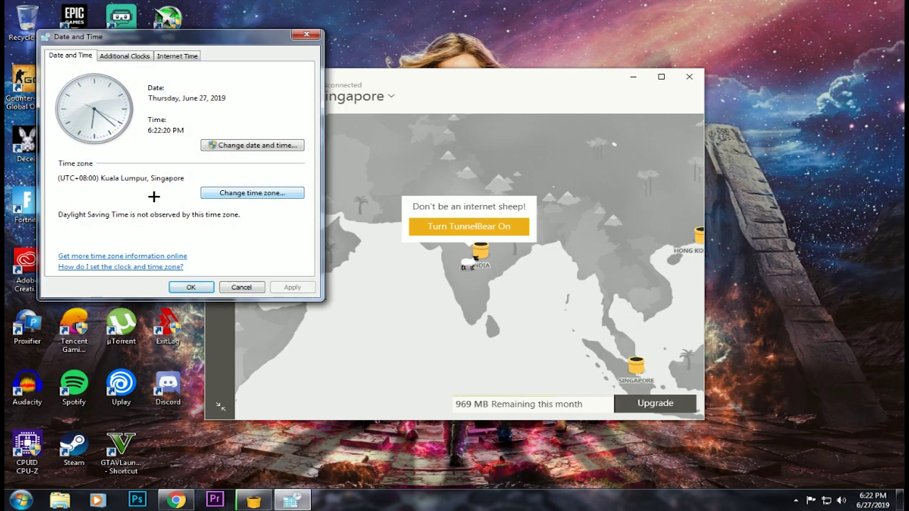
click(266, 193)
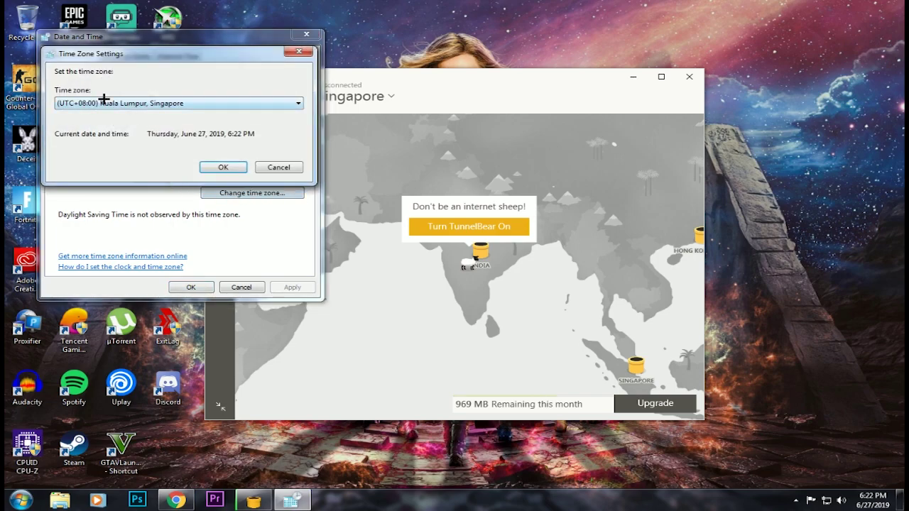
click(216, 165)
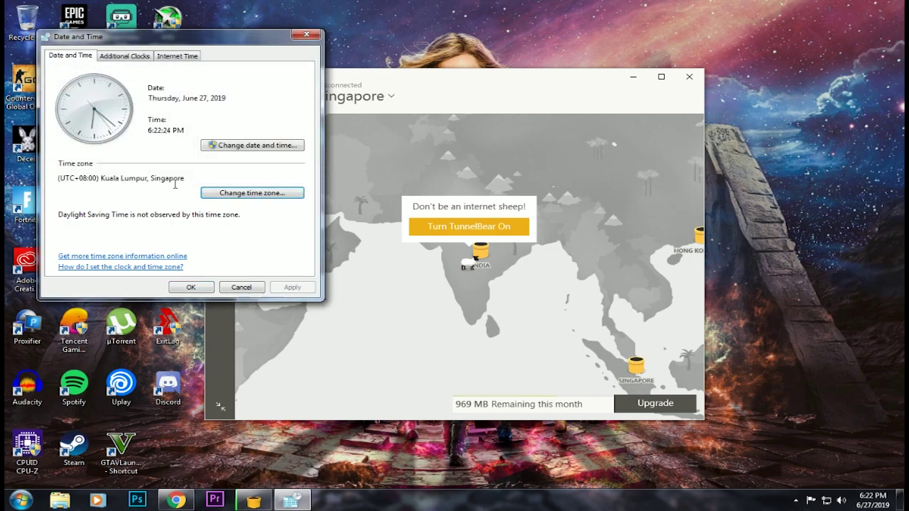
click(190, 286)
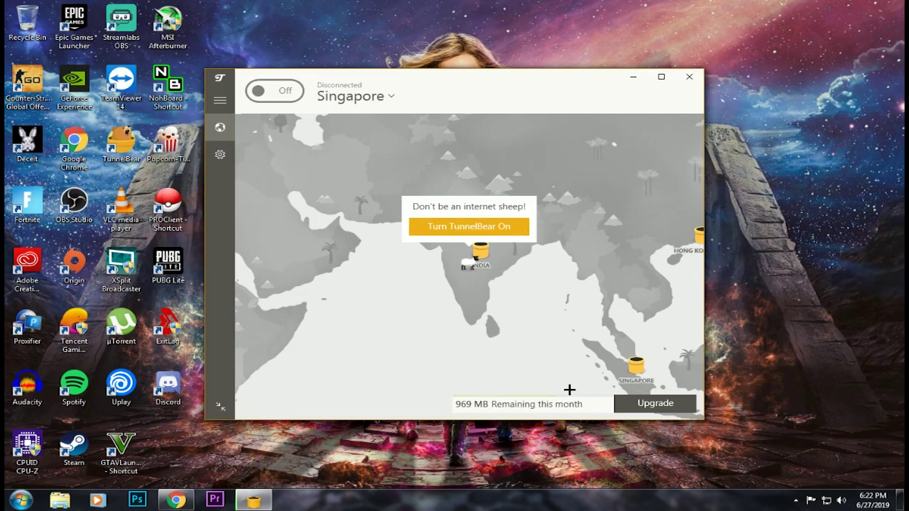
click(632, 77)
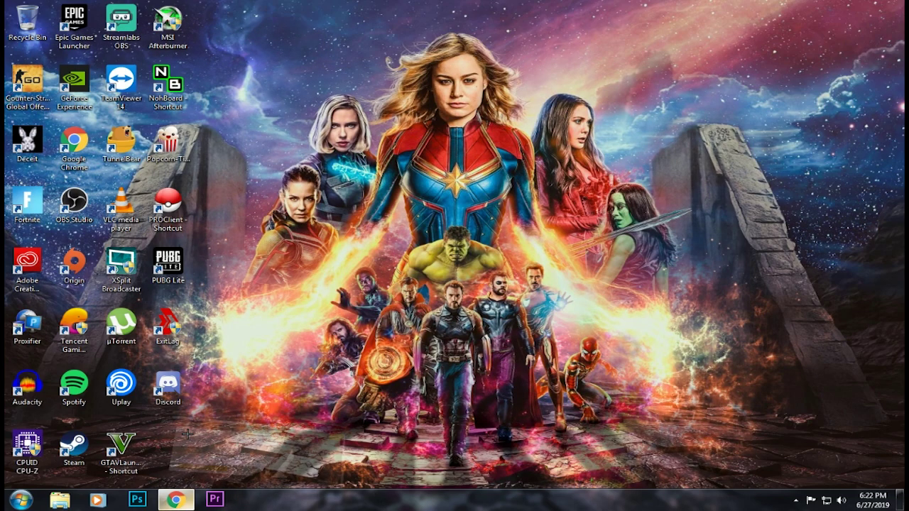
- Search 'proto' in a new Chrome tab and open the ProtonVPN homepage
click(176, 500)
click(322, 10)
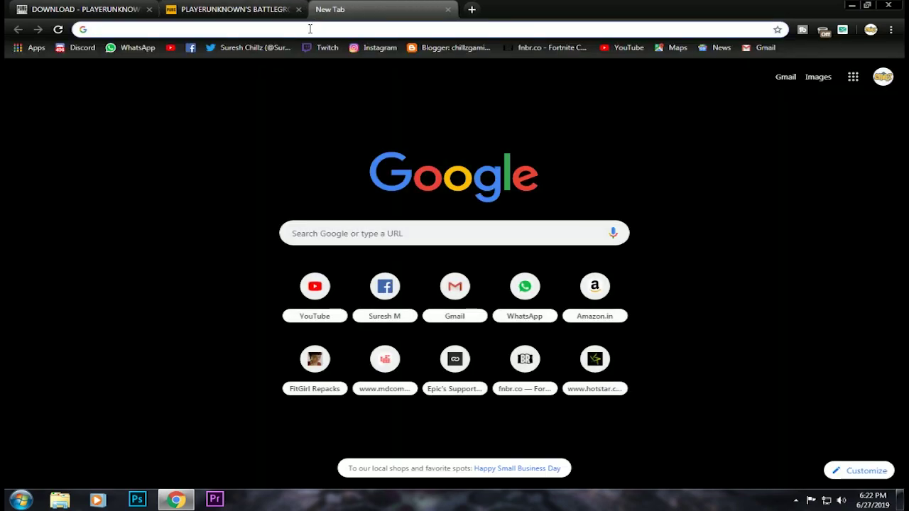
text(pro)
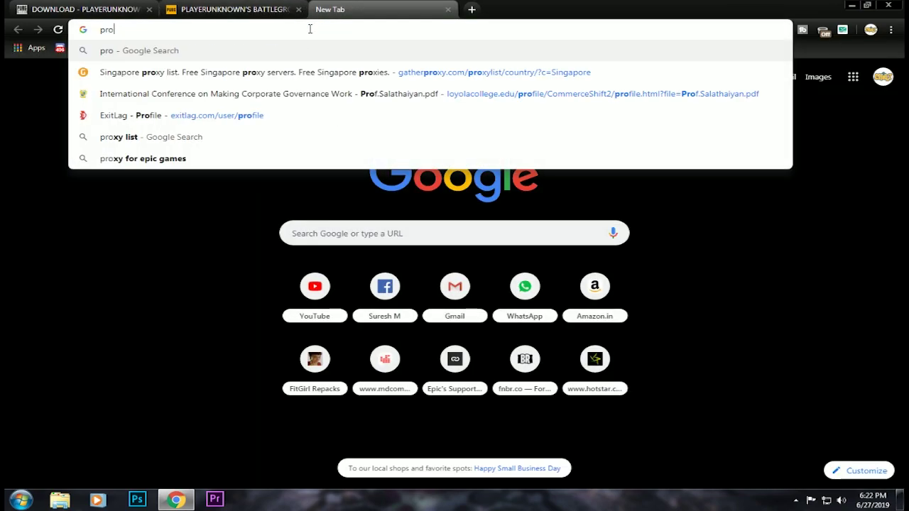
text(to)
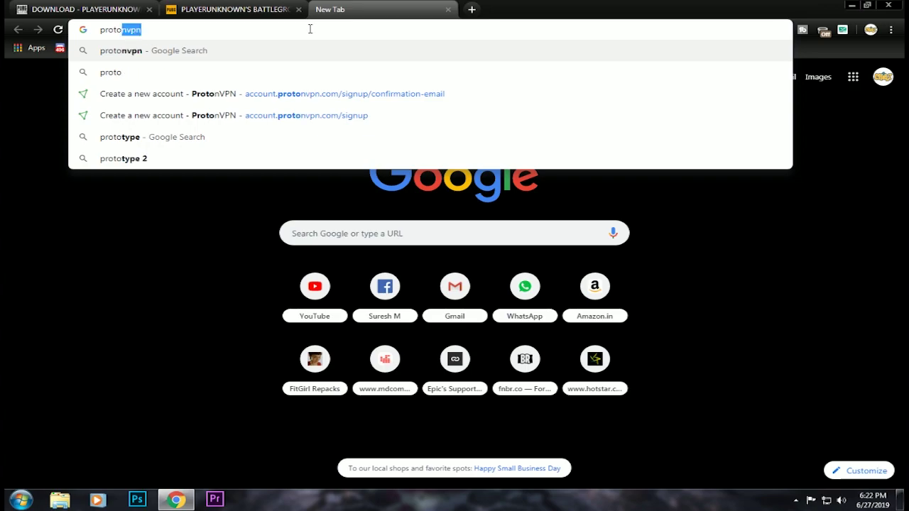
key(Return)
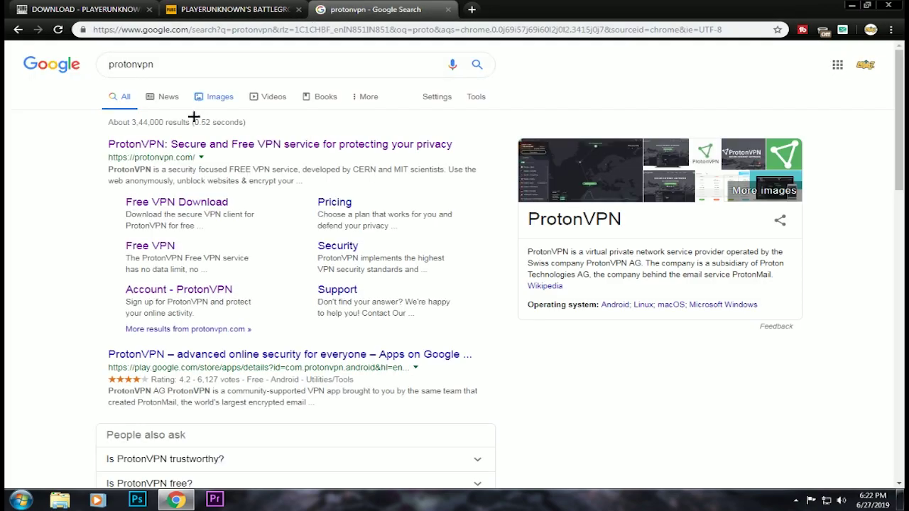
click(213, 145)
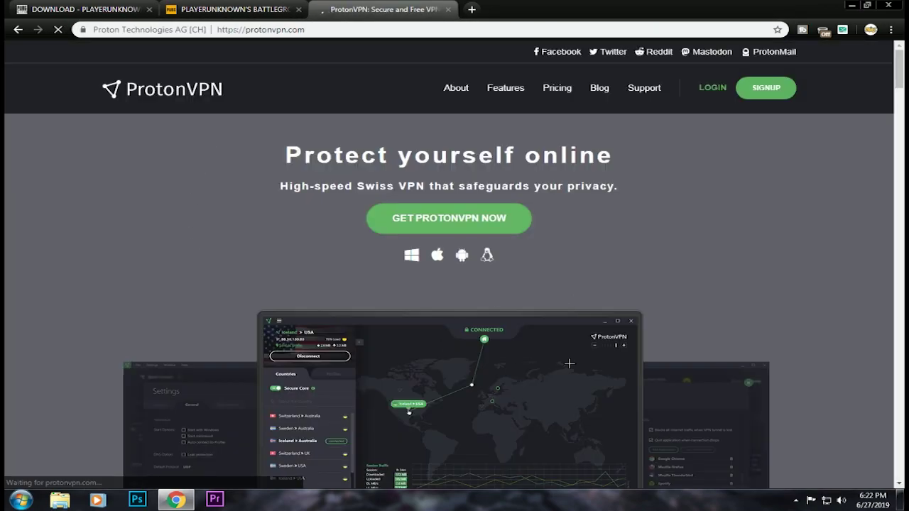
- Open the TouchVPN store page in another tab and read its full description
click(471, 10)
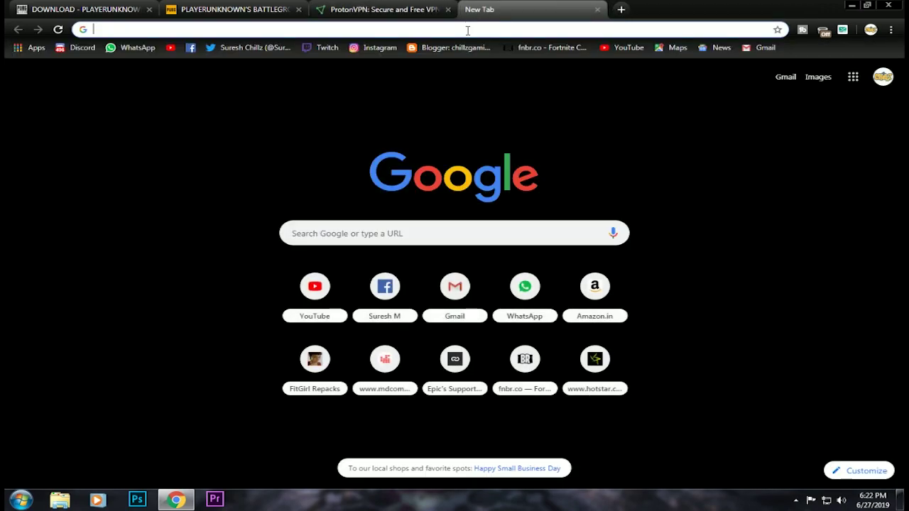
text(touch)
key(Down)
key(Return)
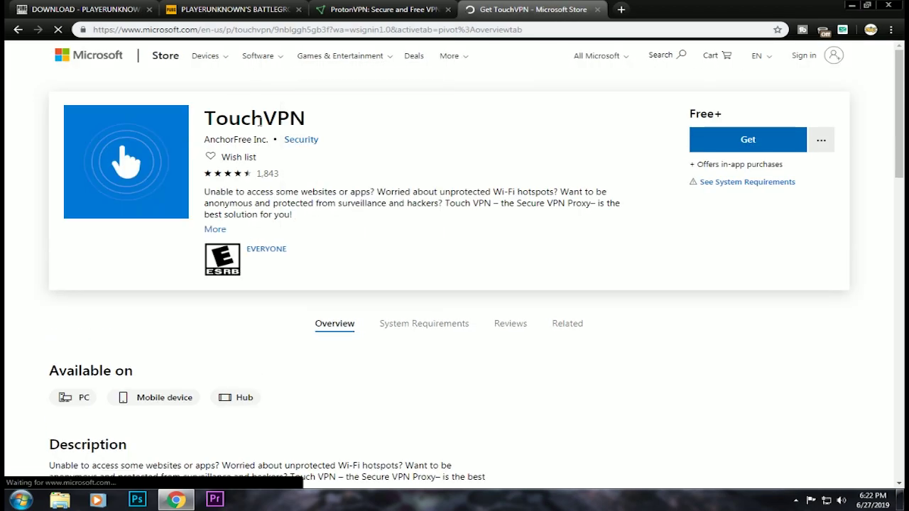
mouse_move(215, 117)
mouse_down()
mouse_move(305, 118)
mouse_move(204, 118)
mouse_up()
click(322, 123)
click(322, 124)
drag(323, 124, 204, 118)
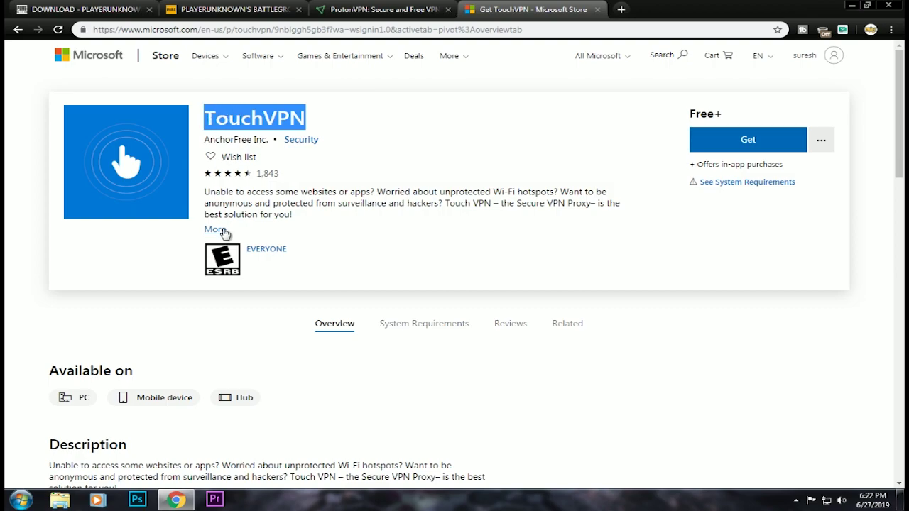
click(221, 230)
scroll(540, 404, down, 2)
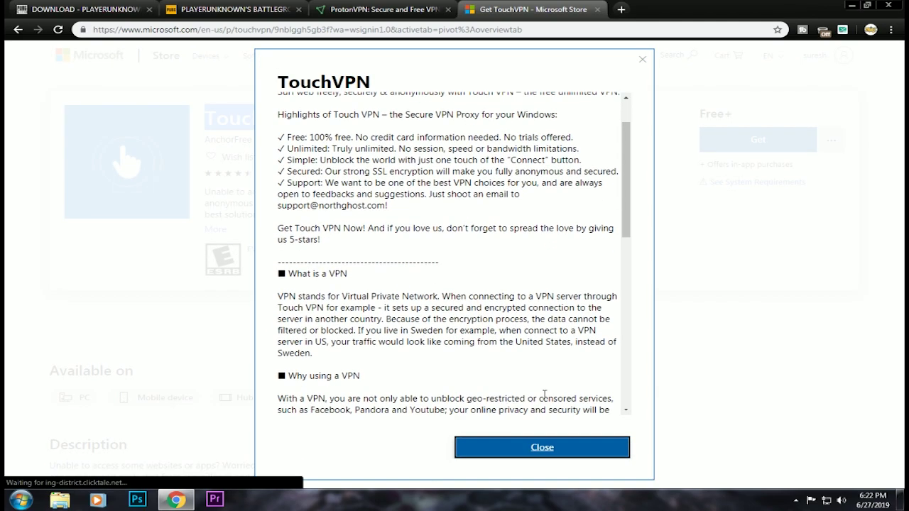
scroll(545, 394, down, 5)
click(542, 446)
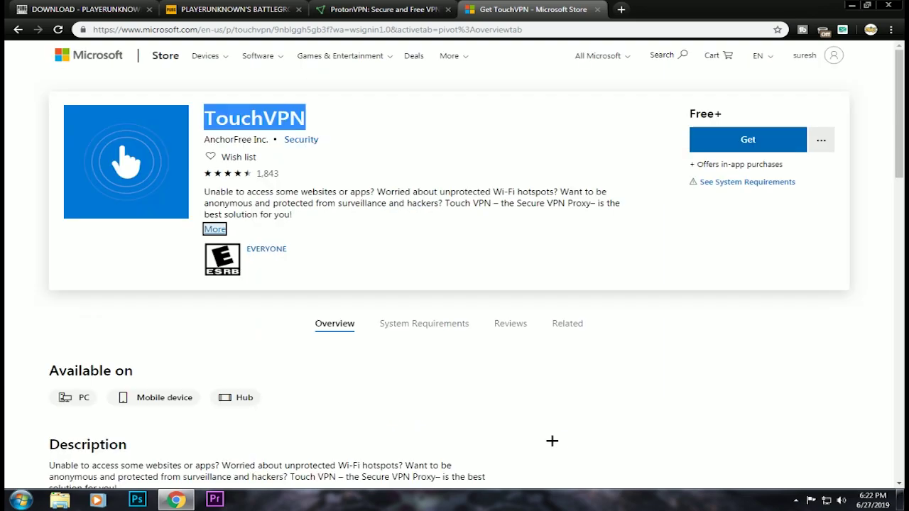
- Scroll through the ProtonVPN page, switch to the PUBG registration tab, and minimize Chrome
click(383, 9)
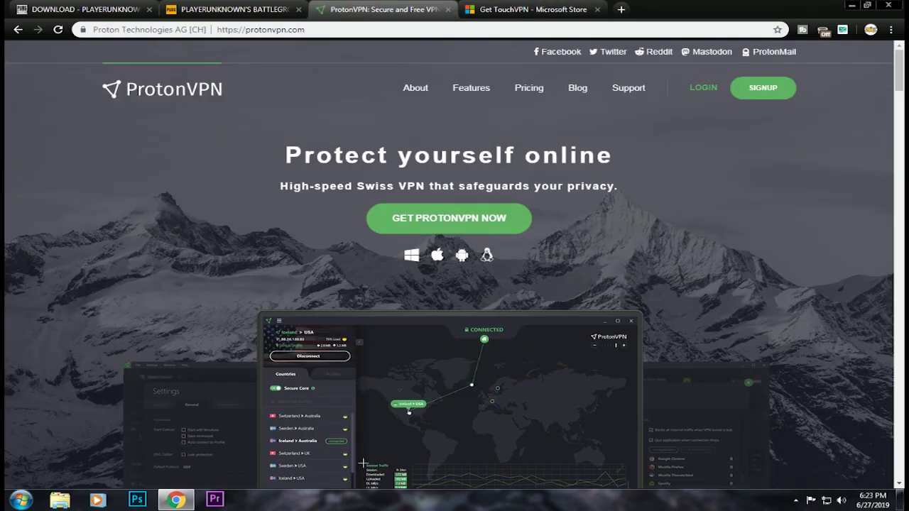
scroll(344, 304, down, 4)
scroll(350, 234, down, 5)
click(263, 15)
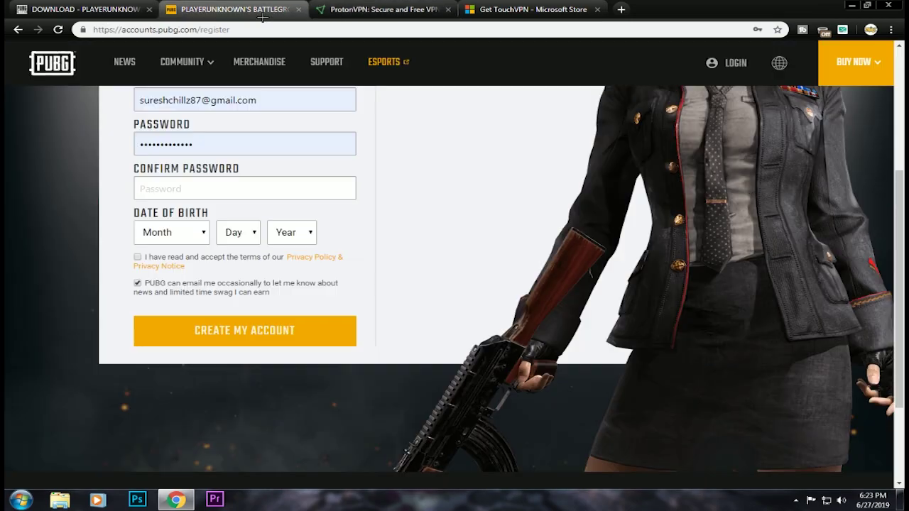
click(851, 5)
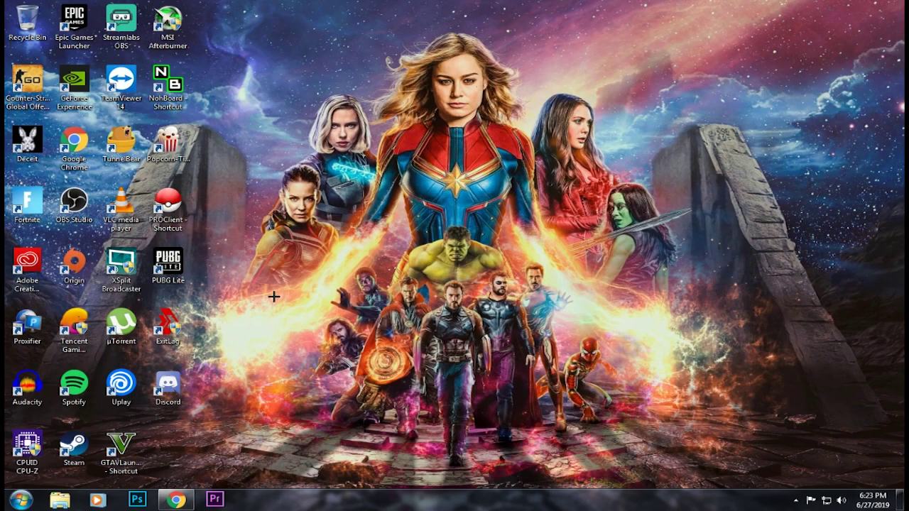
- Connect the TunnelBear VPN from its tray icon menu
click(796, 499)
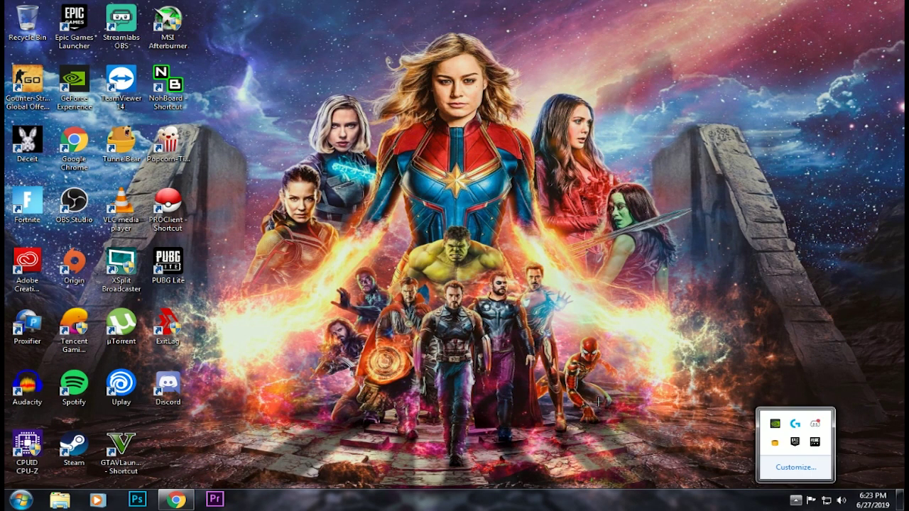
right_click(774, 444)
click(784, 454)
- Open the TunnelBear window to confirm the Singapore connection, then bring up the PUBG Lite region warning
right_click(775, 442)
click(775, 441)
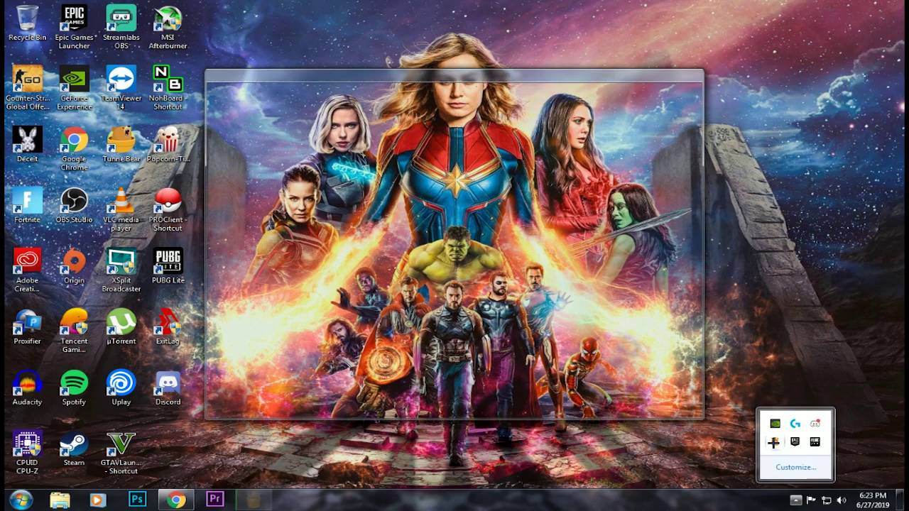
right_click(818, 442)
click(802, 450)
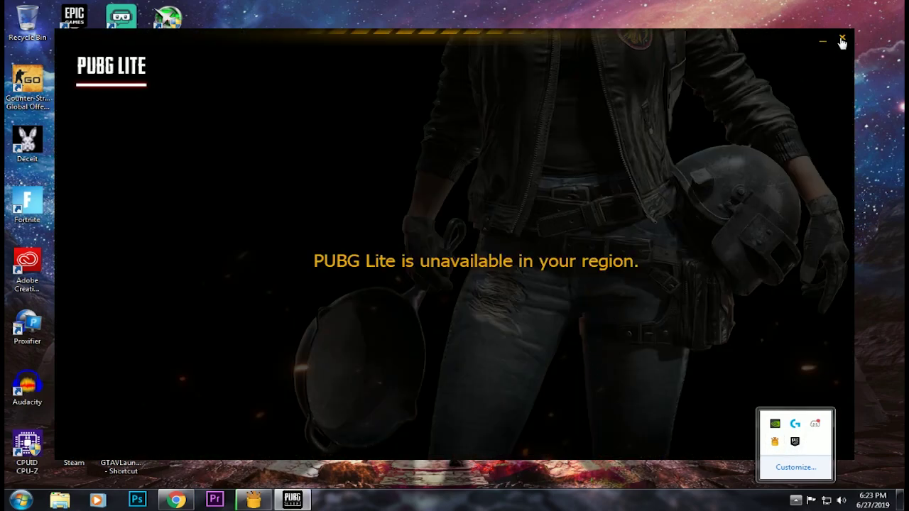
- Close the PUBG Lite region warning and TunnelBear windows, then relaunch PUBG Lite as administrator
click(841, 39)
click(637, 74)
double_click(168, 264)
click(504, 273)
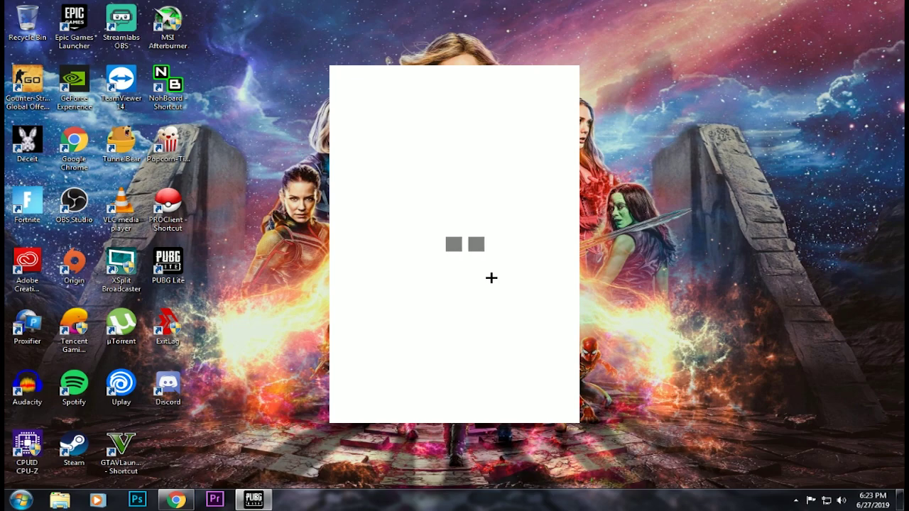
- Log in to PUBG Lite with the account password and start the game installation
click(430, 223)
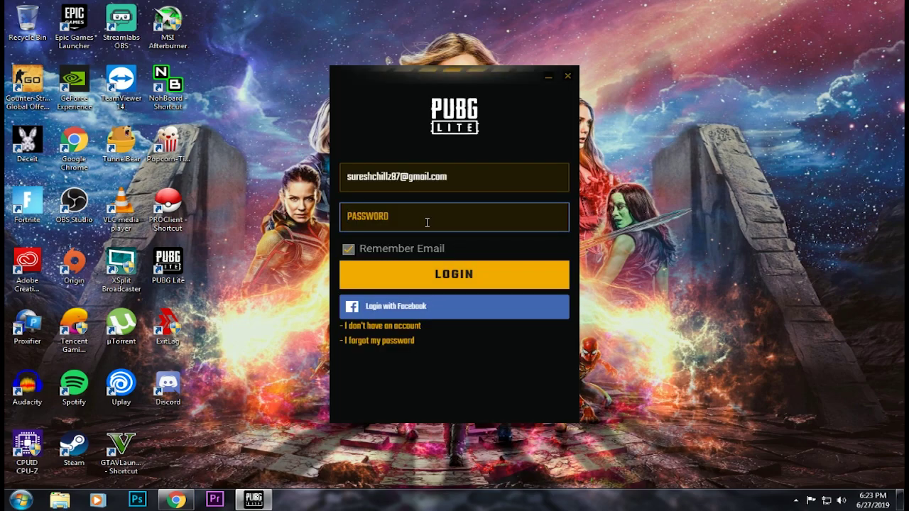
text(*******)
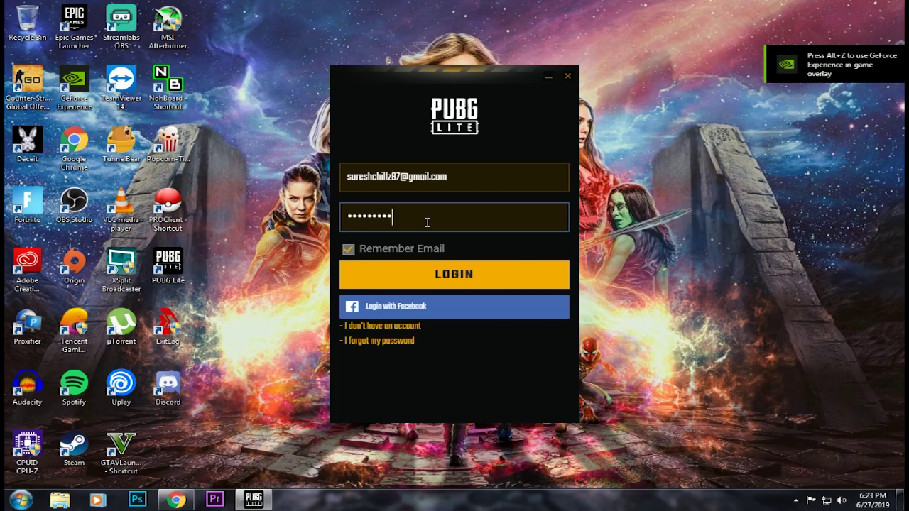
key(BackSpace)
key(BackSpace)
key(BackSpace)
key(BackSpace)
key(BackSpace)
key(BackSpace)
key(BackSpace)
text(**********)
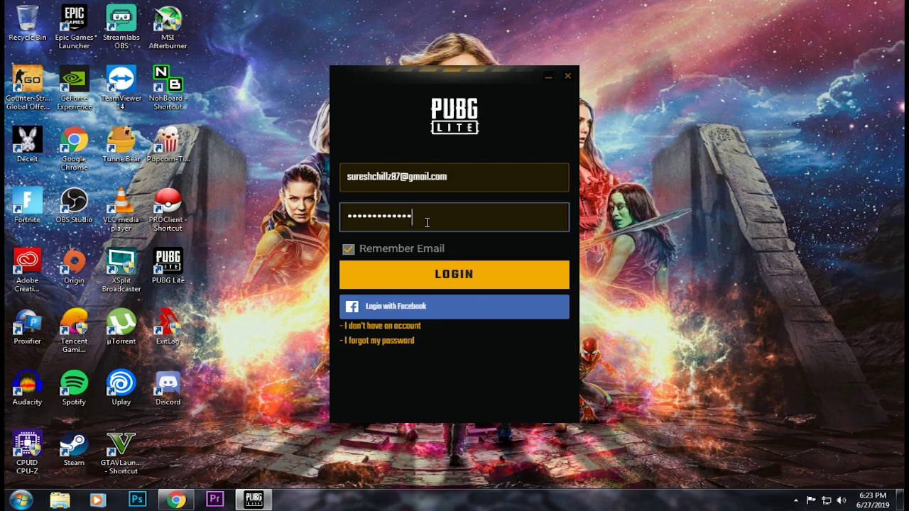
click(441, 273)
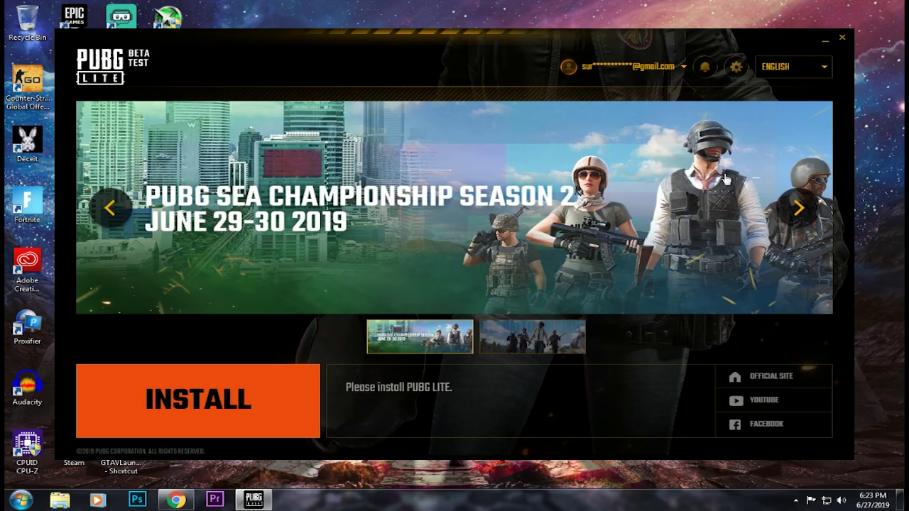
click(241, 389)
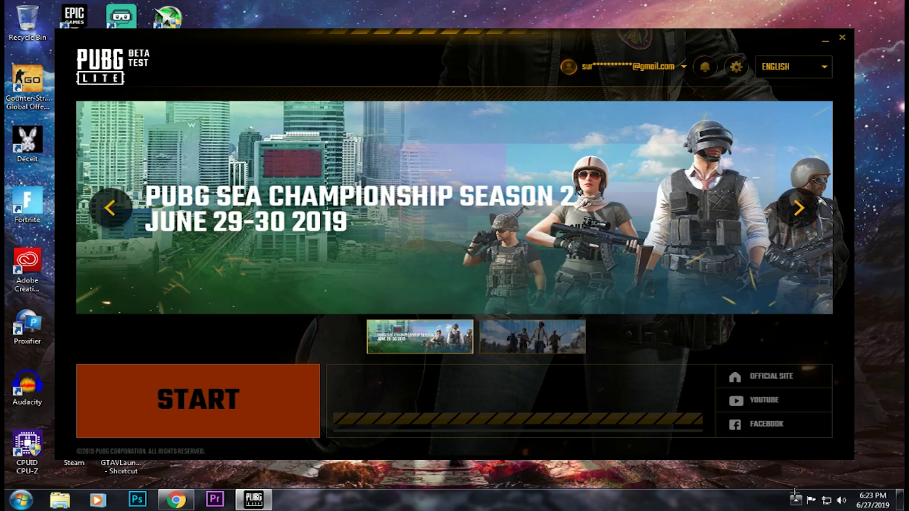
- Turn the TunnelBear VPN off from the tray icon and minimize its window
click(796, 500)
right_click(773, 441)
click(773, 440)
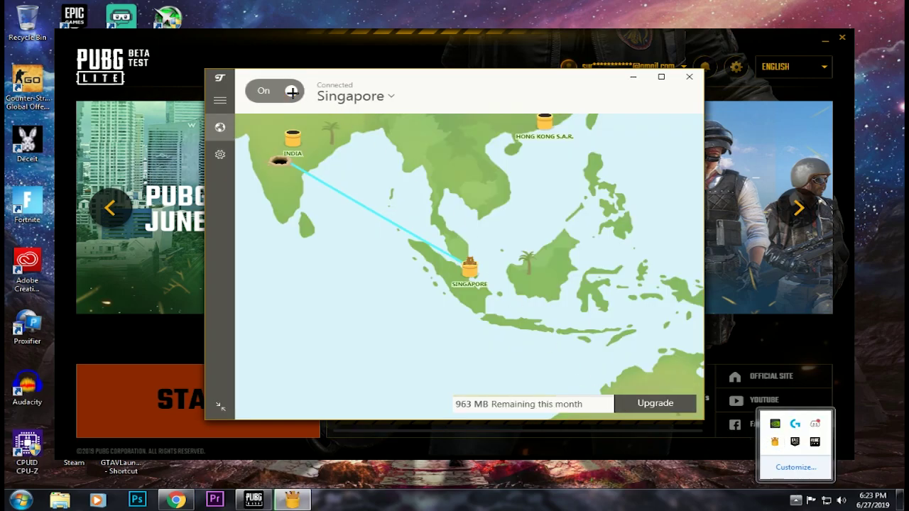
drag(540, 86, 686, 43)
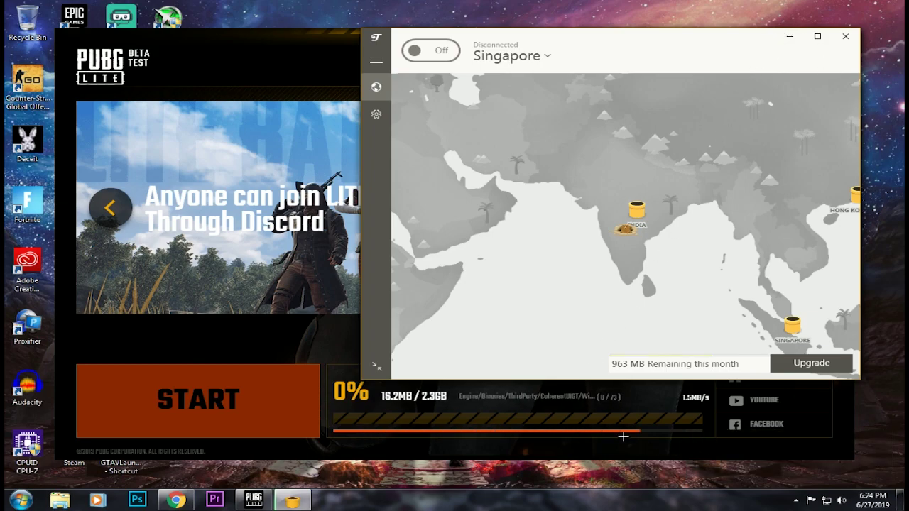
click(789, 36)
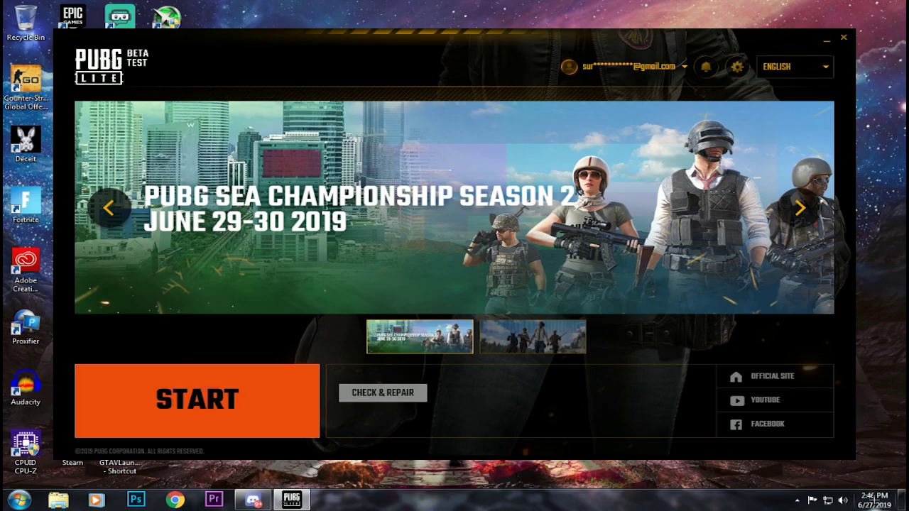
- From the taskbar clock's date and time settings, choose the (UTC+08:00) Kuala Lumpur, Singapore time zone
click(873, 497)
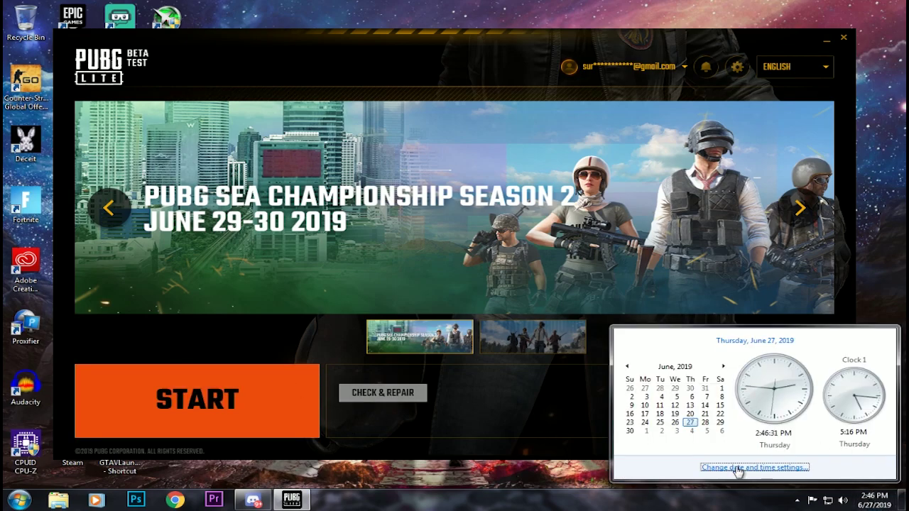
click(737, 466)
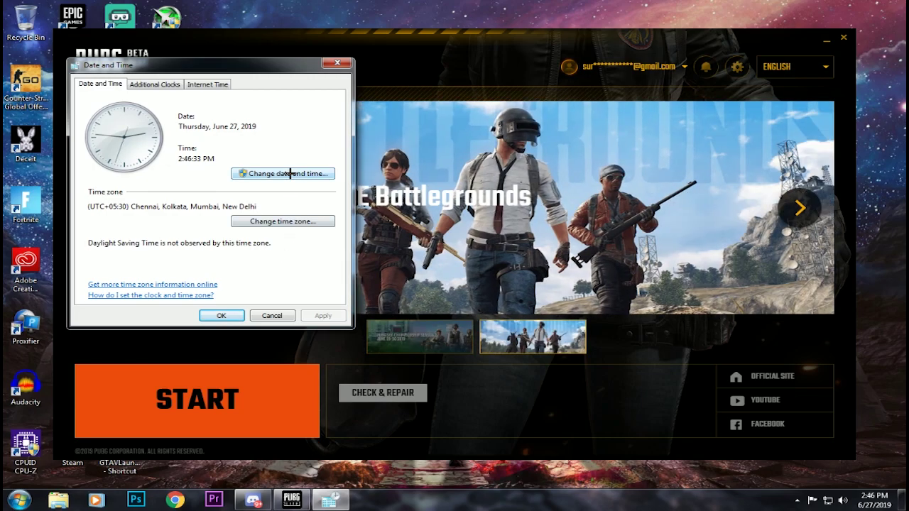
click(273, 221)
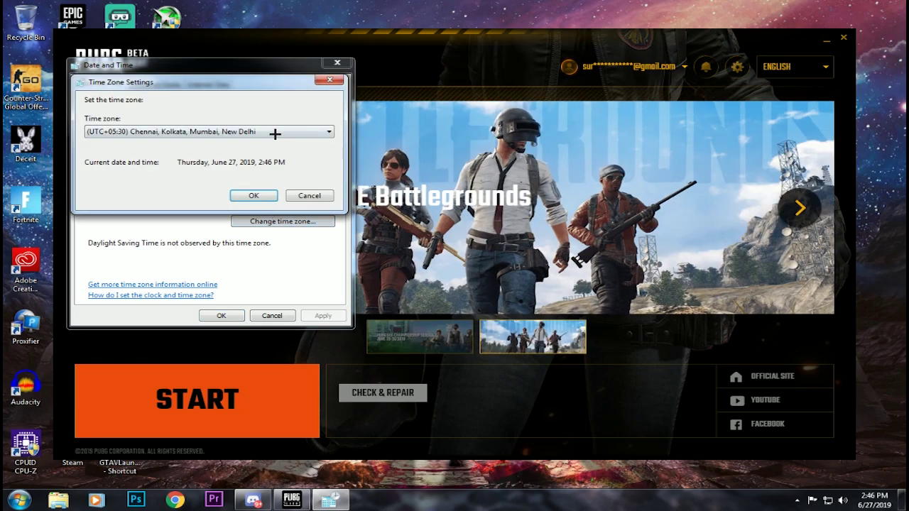
click(275, 134)
scroll(258, 304, down, 2)
scroll(258, 304, down, 3)
scroll(247, 307, up, 1)
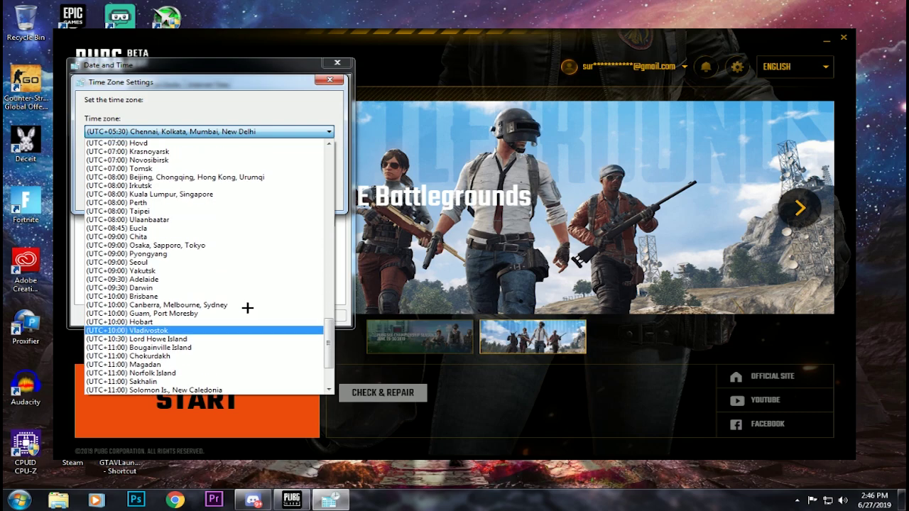
scroll(247, 308, down, 2)
scroll(248, 308, up, 5)
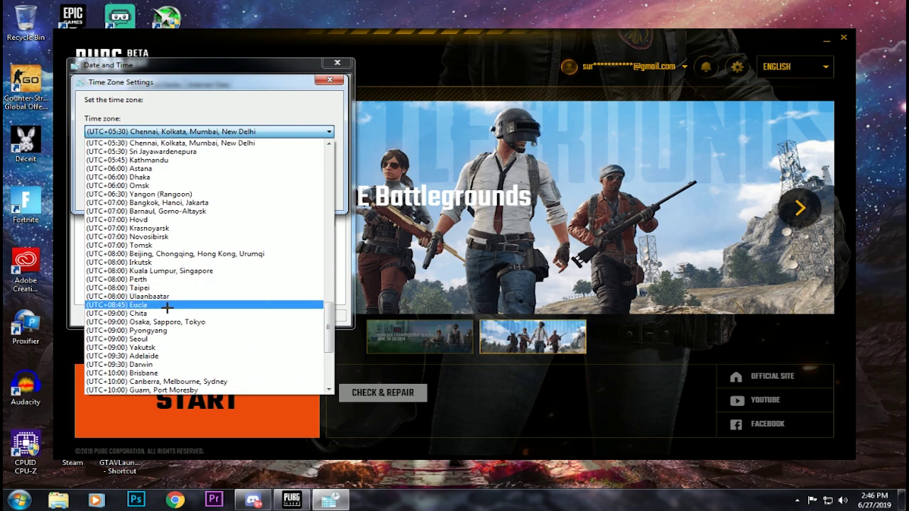
click(183, 272)
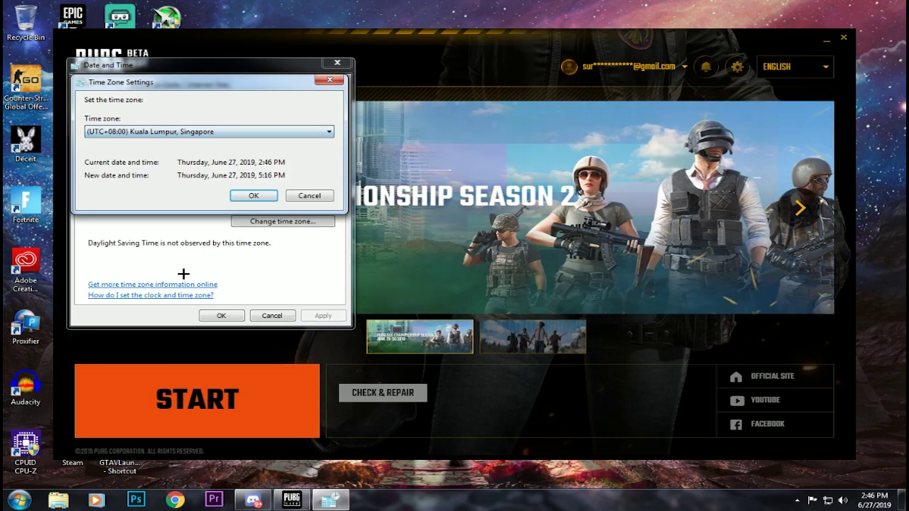